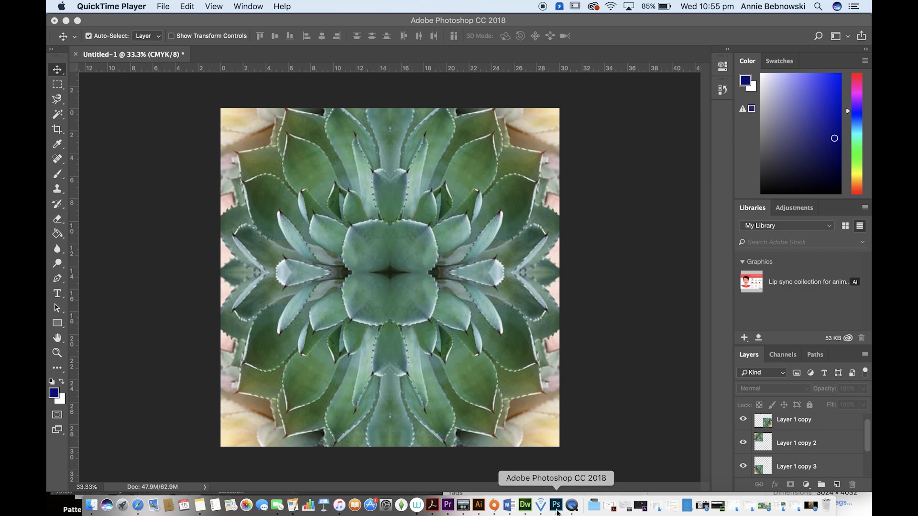
Step: Find Adobe Photoshop CC 2018 among the installed applications with the search term "phot" and launch it
{"action": "left_click", "coordinate": [127, 504]}
{"action": "left_click", "coordinate": [455, 23]}
{"action": "type", "text": "phot"}
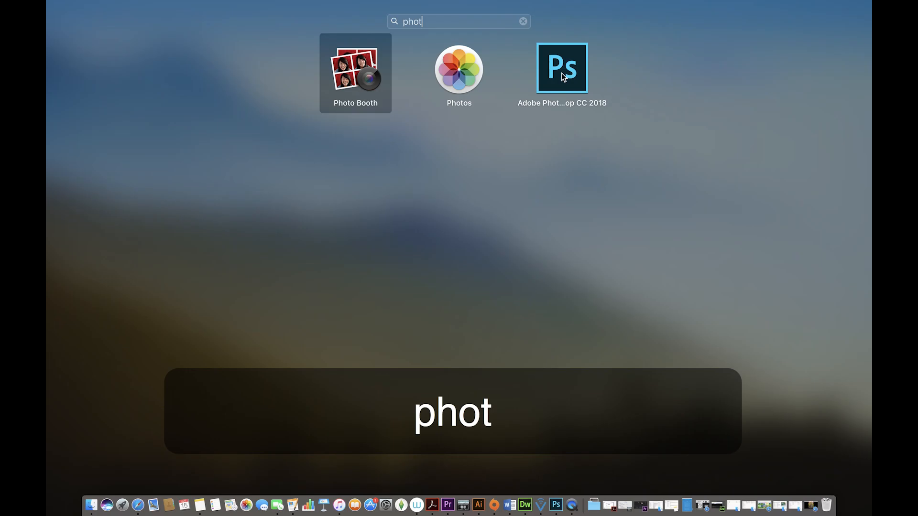
{"action": "left_click", "coordinate": [585, 86]}
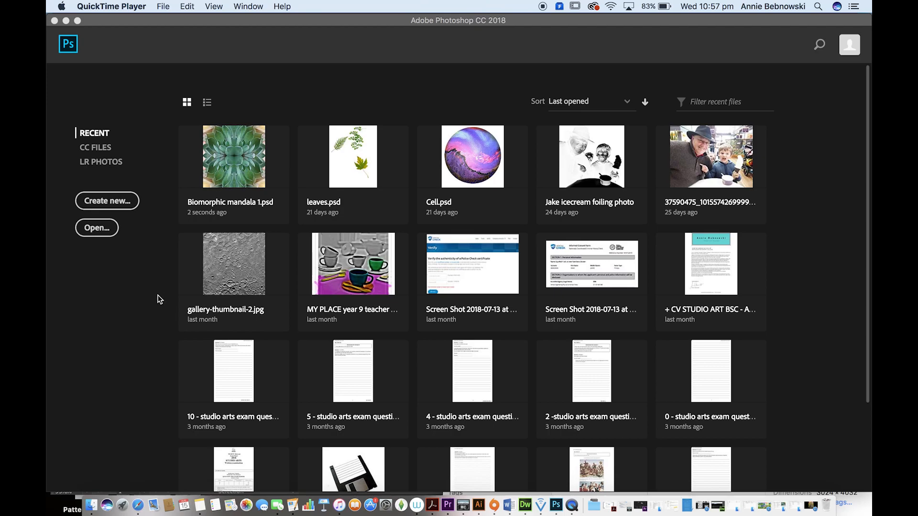
Step: Create a new document 30 centimeters wide and 30 centimeters high at 300 pixels/inch
{"action": "left_click", "coordinate": [124, 203]}
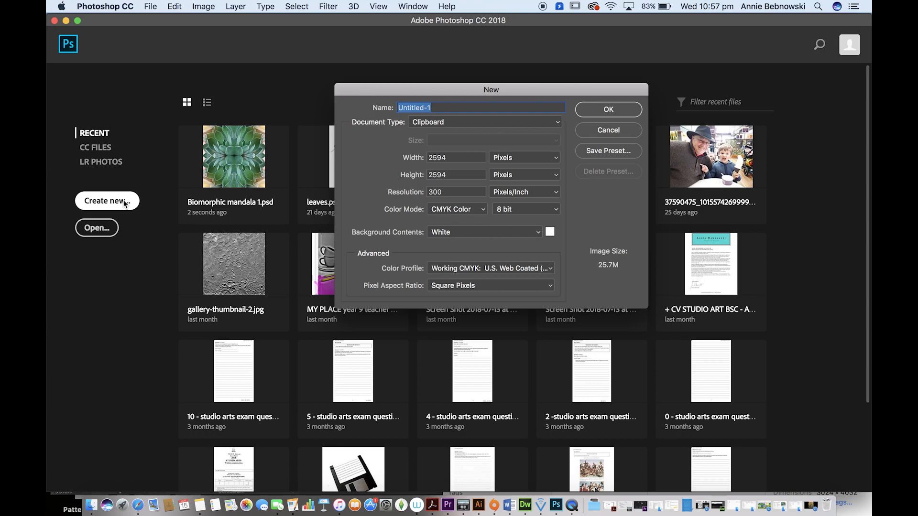
{"action": "left_click", "coordinate": [508, 158]}
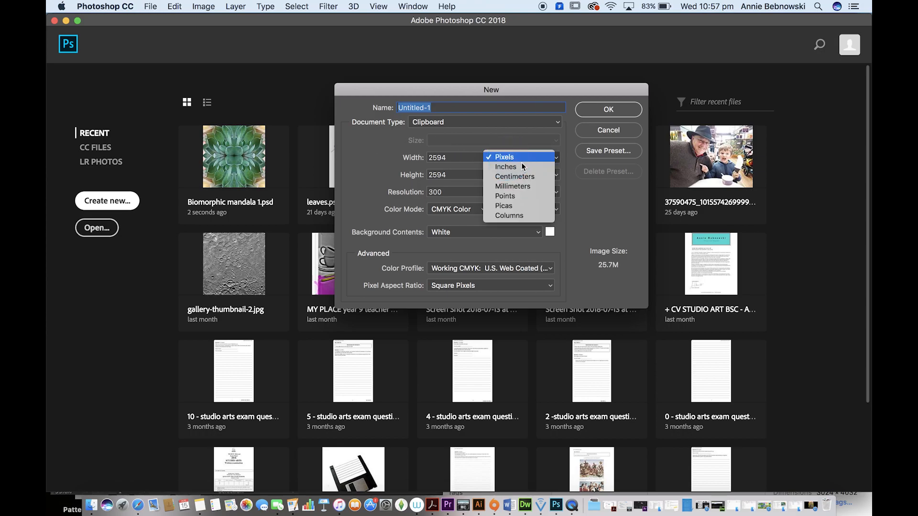
{"action": "left_click", "coordinate": [523, 177]}
{"action": "double_click", "coordinate": [461, 157]}
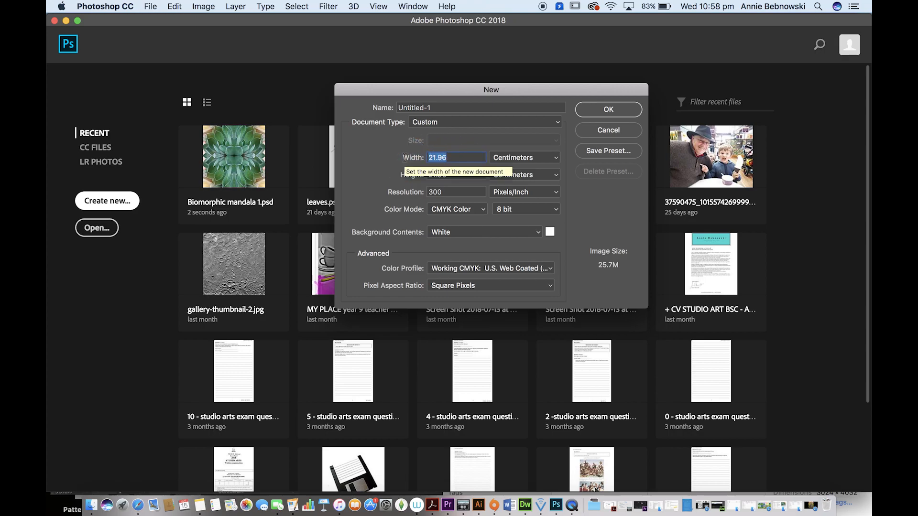
{"action": "type", "text": "30"}
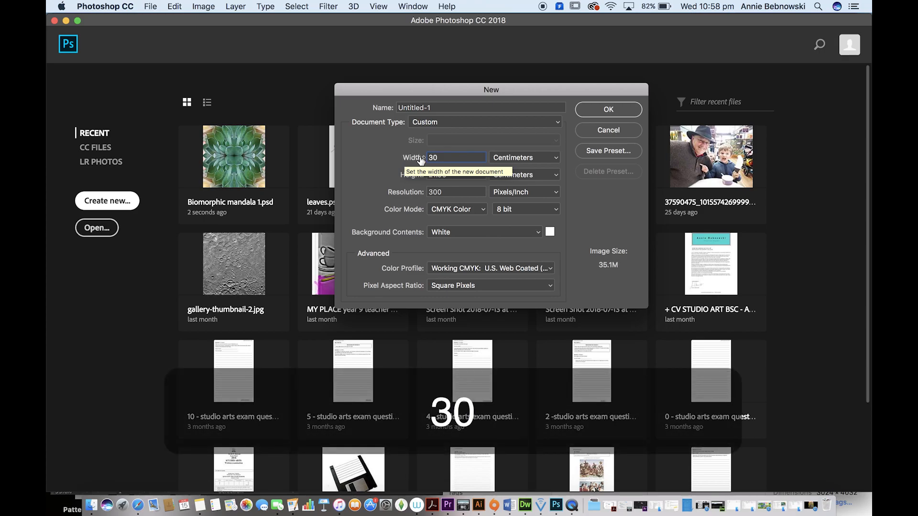
{"action": "left_click", "coordinate": [457, 174]}
{"action": "type", "text": "30"}
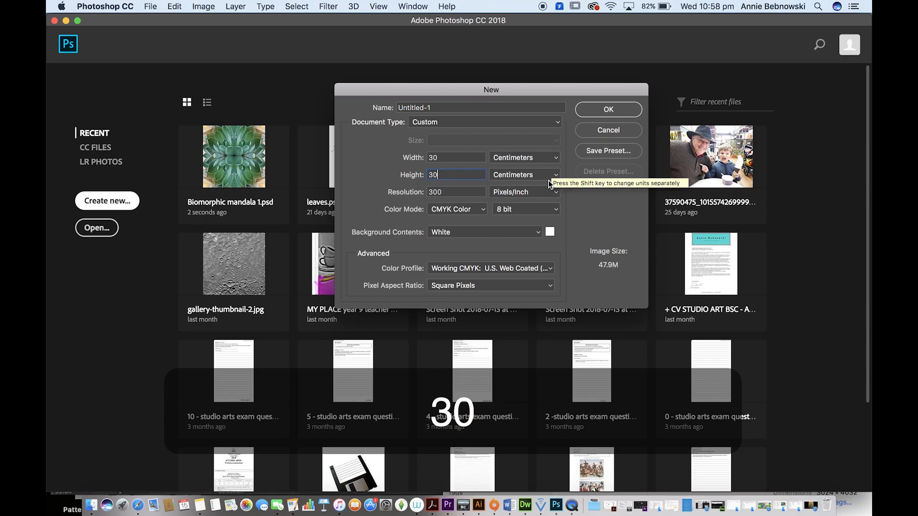
{"action": "left_click", "coordinate": [519, 193]}
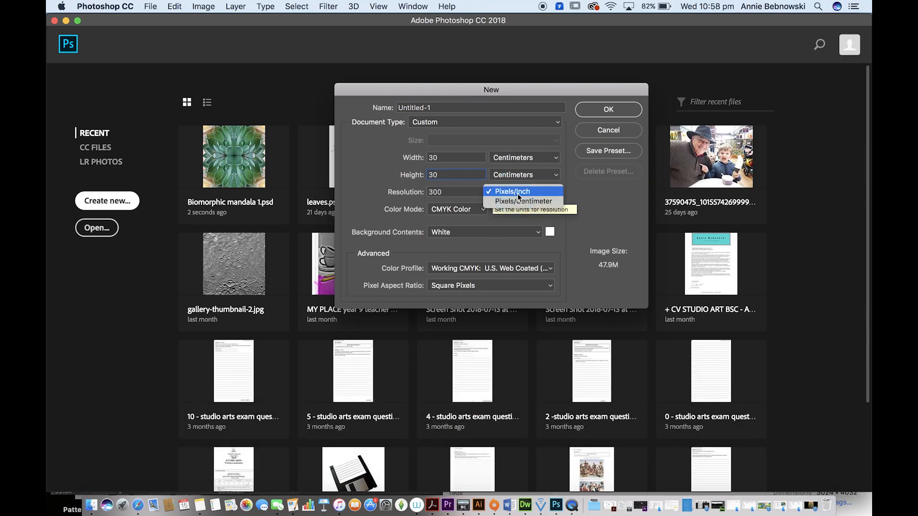
{"action": "left_click", "coordinate": [459, 192]}
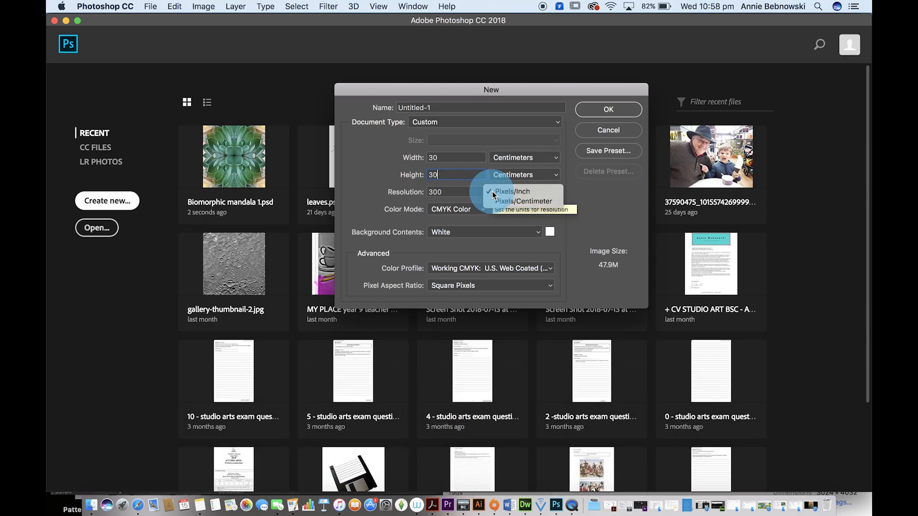
{"action": "left_click", "coordinate": [459, 192]}
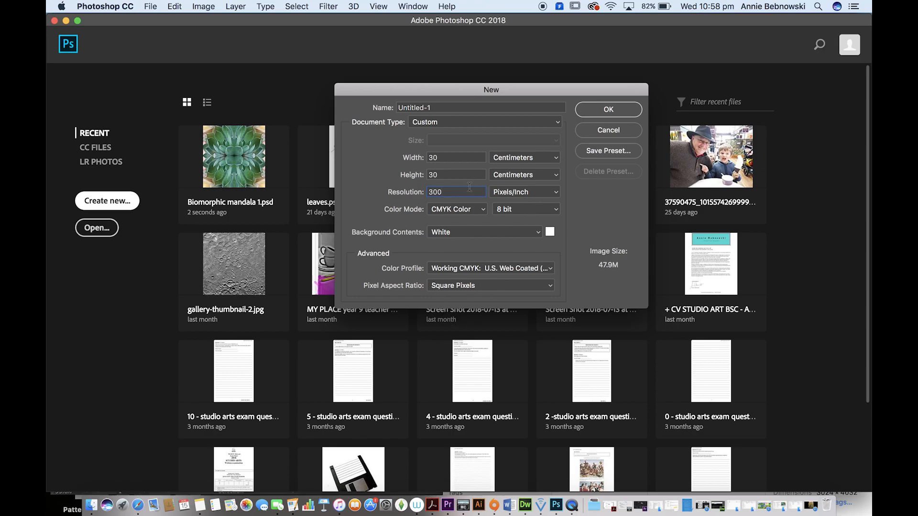
{"action": "left_click", "coordinate": [596, 110]}
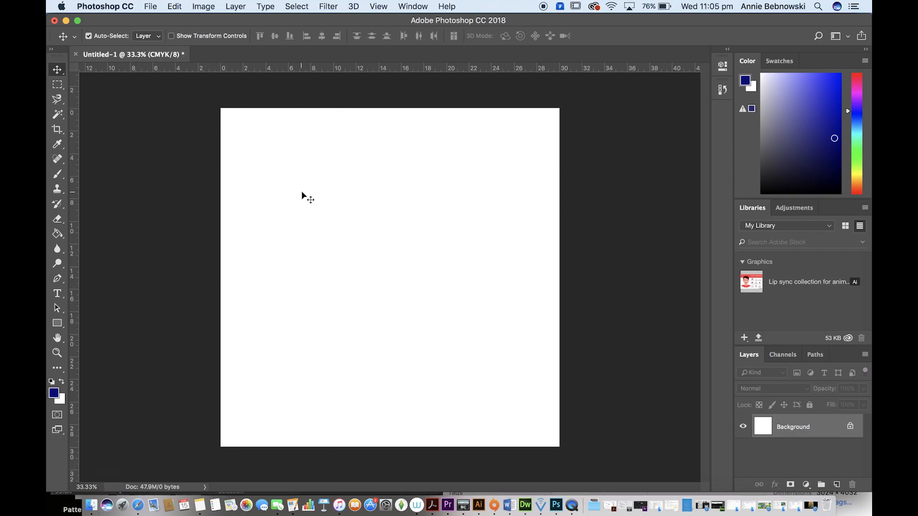
Step: Place the yellow-flowered cactus photo from the Biomorphic photos folder into the blank document and commit the placement
{"action": "left_click", "coordinate": [855, 509]}
{"action": "left_click_drag", "start_coordinate": [698, 352], "coordinate": [482, 217]}
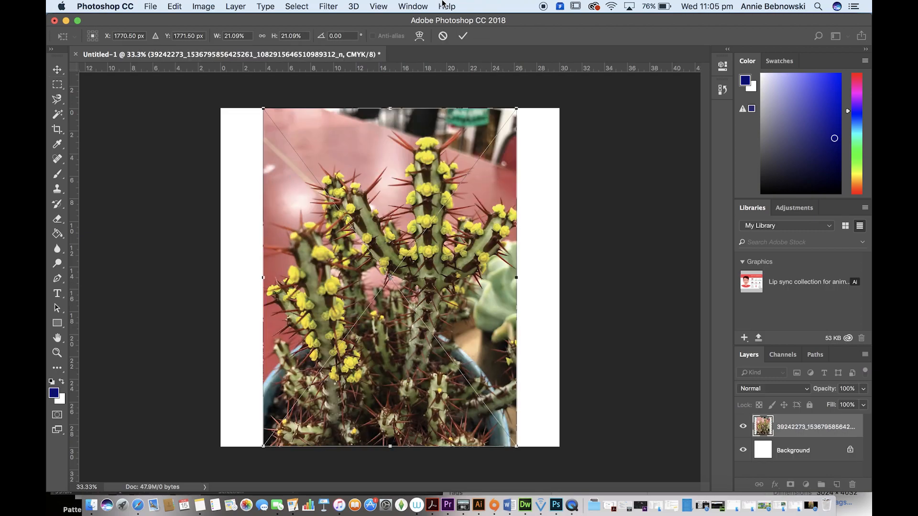
{"action": "left_click", "coordinate": [463, 36]}
Step: Copy a square area about 11 cm wide around the flowering stem at the photo's right edge and clear the selection
{"action": "left_click", "coordinate": [58, 86]}
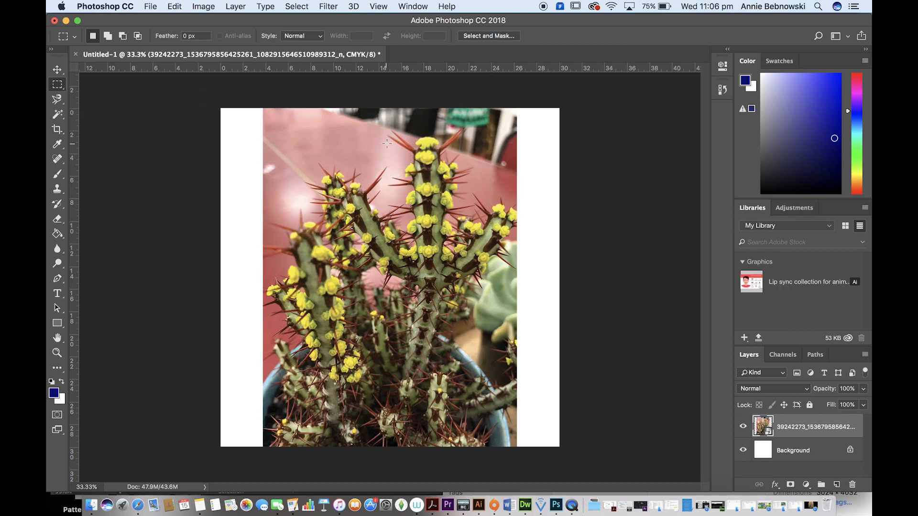
{"action": "left_click_drag", "start_coordinate": [388, 160], "coordinate": [517, 309]}
{"action": "key", "text": "super+c"}
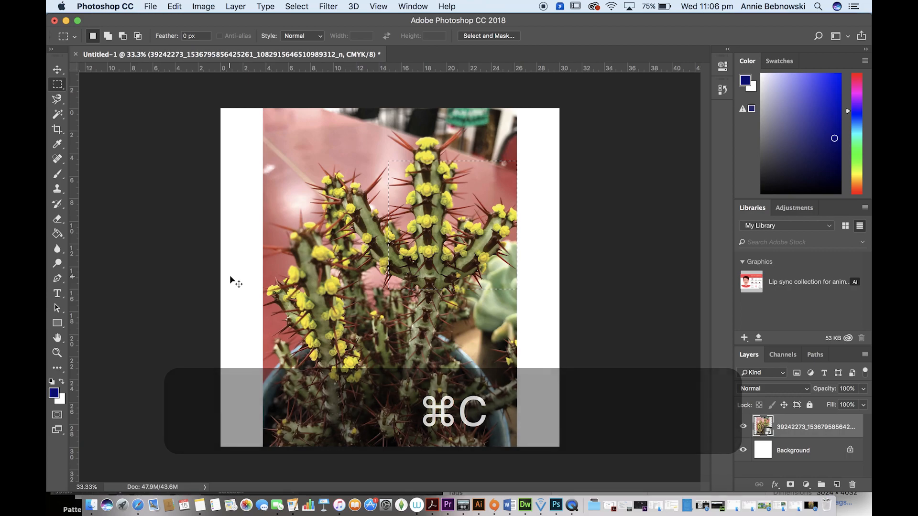
{"action": "key", "text": "super+d"}
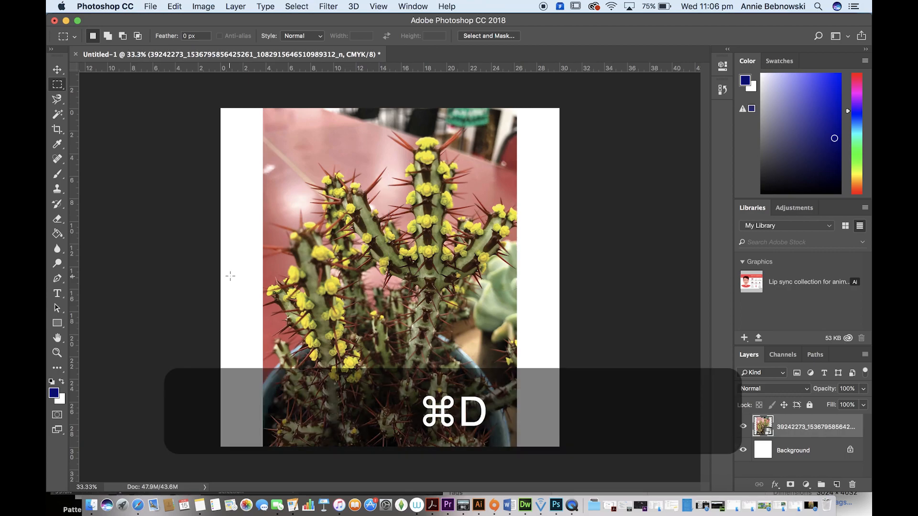
Step: Delete the placed cactus photo layer and paste the copied square onto the blank canvas
{"action": "left_click", "coordinate": [57, 69]}
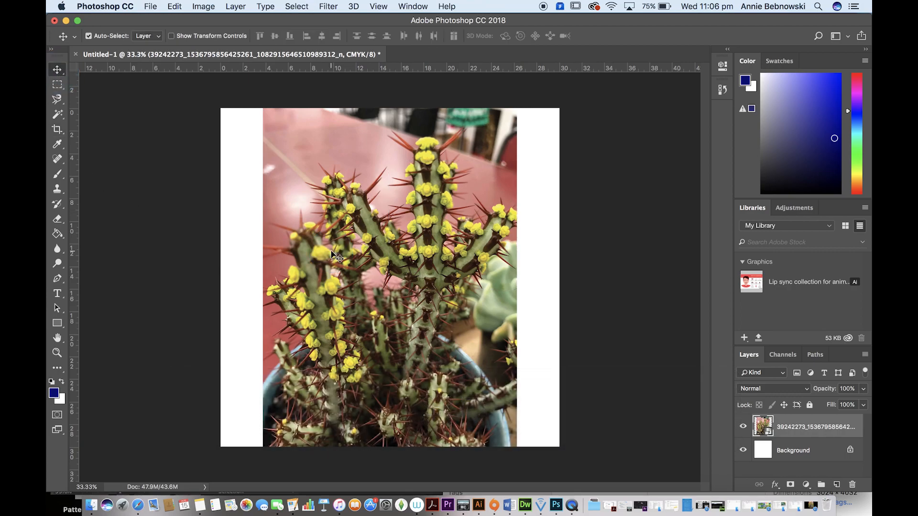
{"action": "key", "text": "BackSpace"}
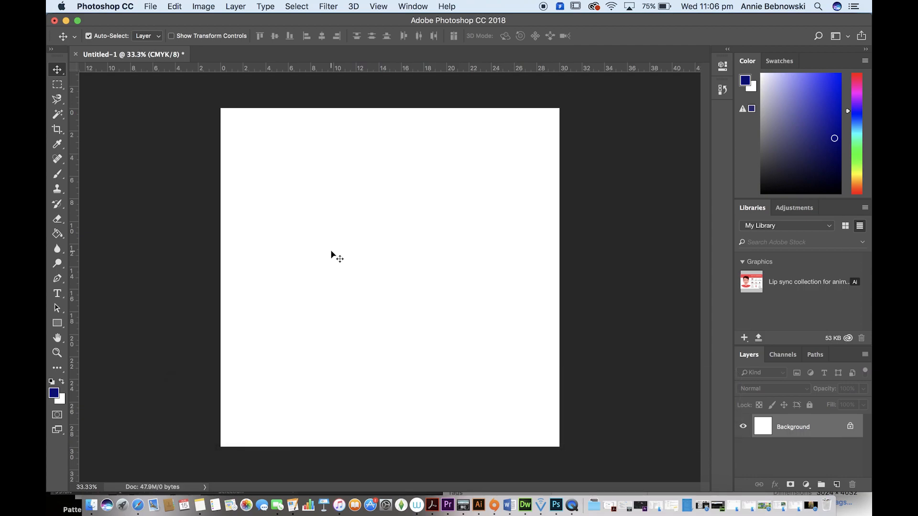
{"action": "key", "text": "super+v"}
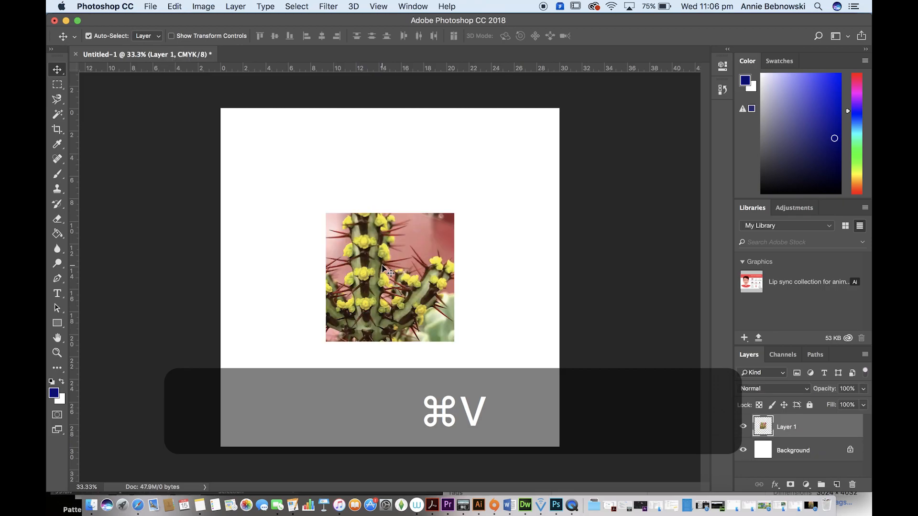
Step: Move the pasted square into the canvas's upper-right corner and scale it to about 132% so it fills that quadrant
{"action": "left_click_drag", "start_coordinate": [389, 264], "coordinate": [484, 166]}
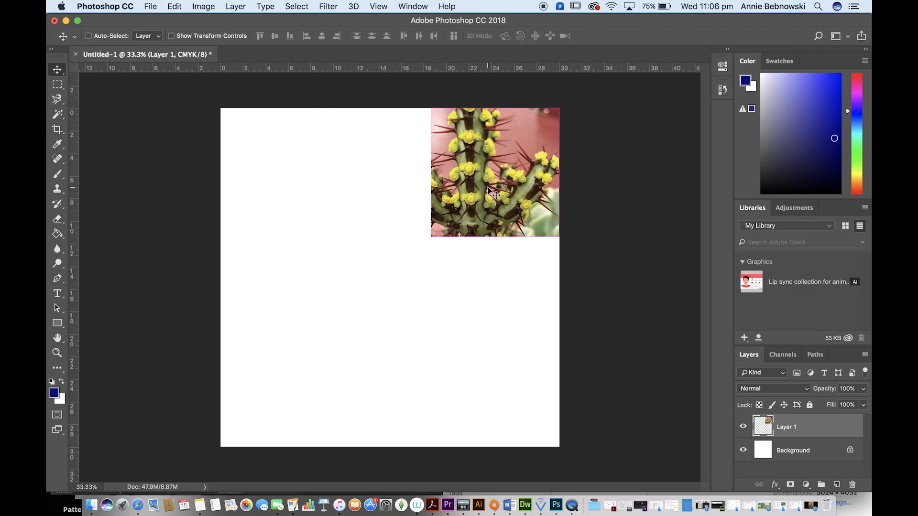
{"action": "key", "text": "super+t"}
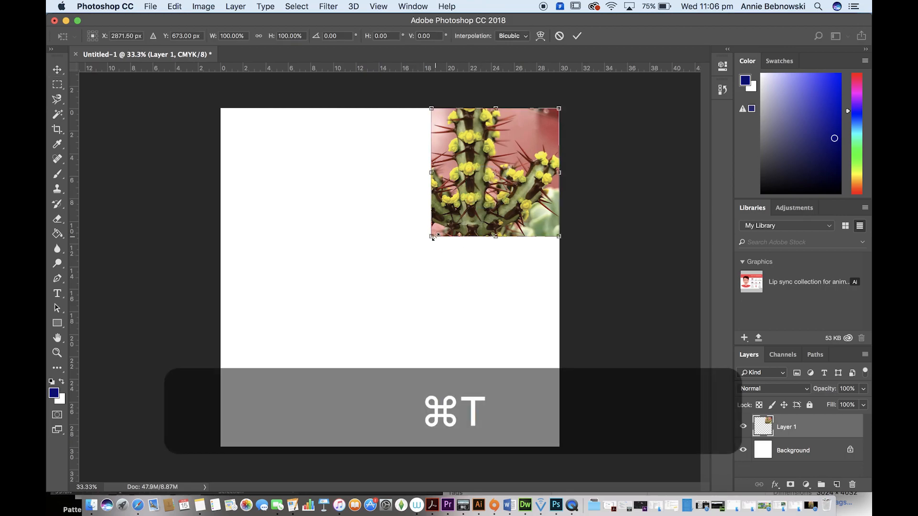
{"action": "left_click_drag", "start_coordinate": [432, 236], "coordinate": [391, 280]}
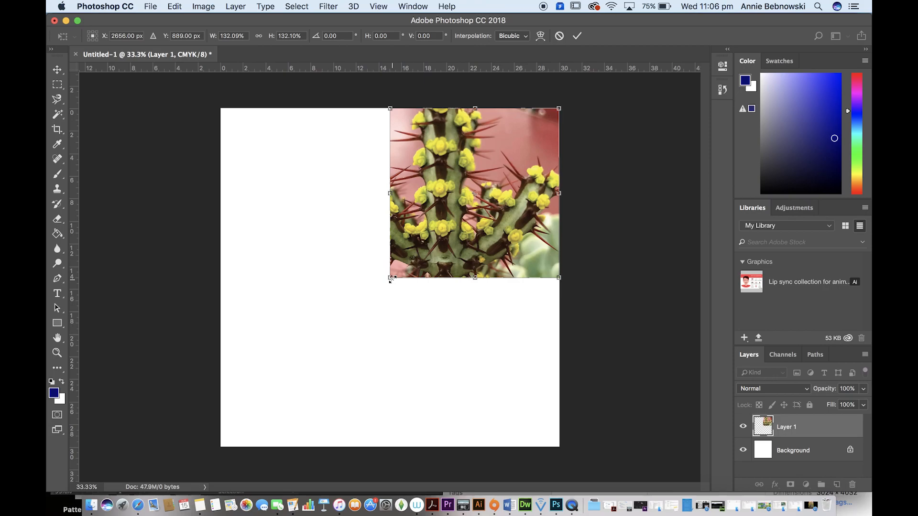
{"action": "double_click", "coordinate": [461, 164]}
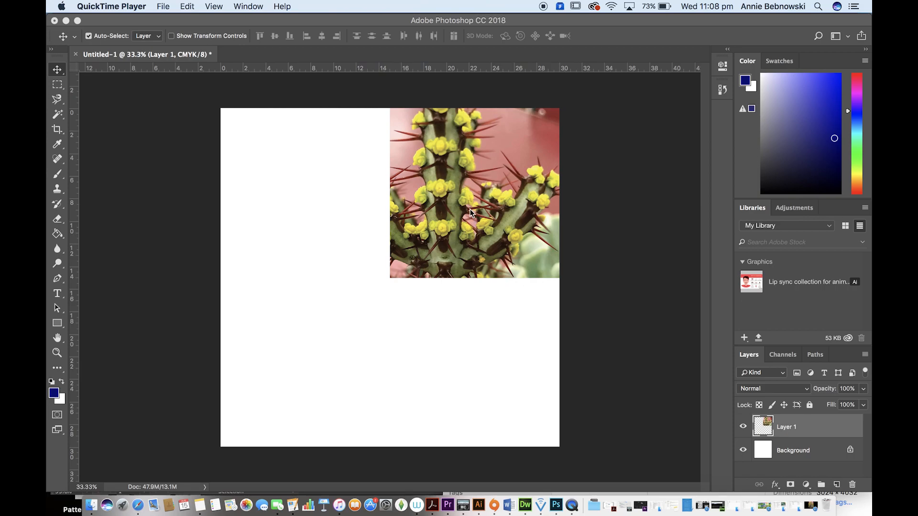
Step: Duplicate the cactus square, flip the copy vertically and fit it into the canvas's lower-right quadrant
{"action": "left_click_drag", "start_coordinate": [475, 187], "coordinate": [309, 193]}
{"action": "key", "text": "super+t"}
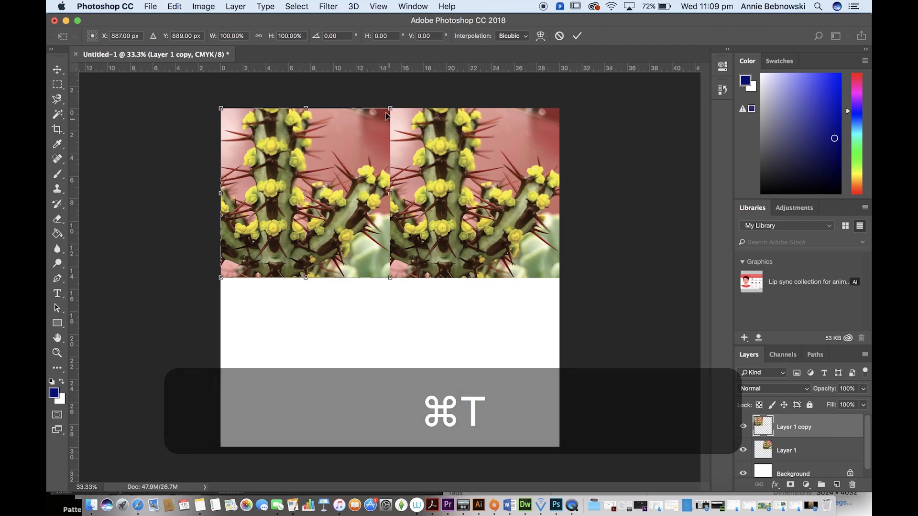
{"action": "right_click", "coordinate": [337, 157]}
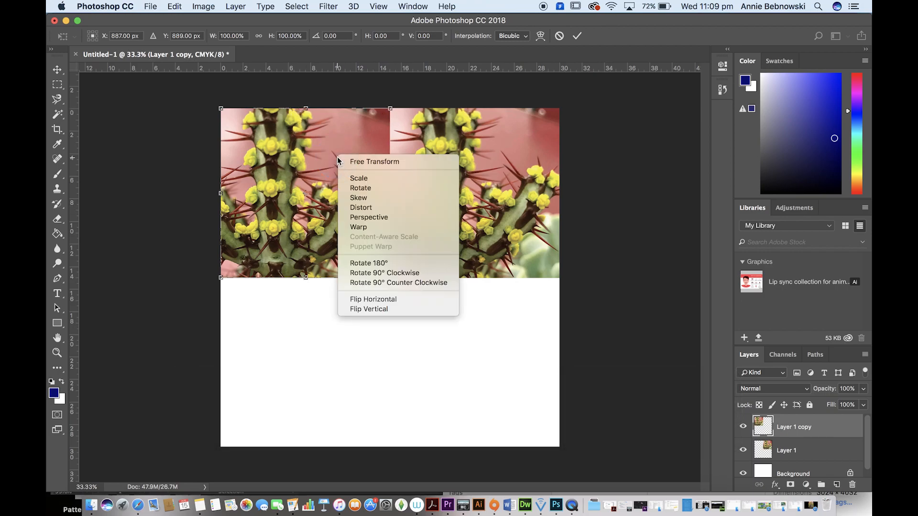
{"action": "left_click", "coordinate": [417, 310]}
{"action": "left_click_drag", "start_coordinate": [323, 179], "coordinate": [493, 354]}
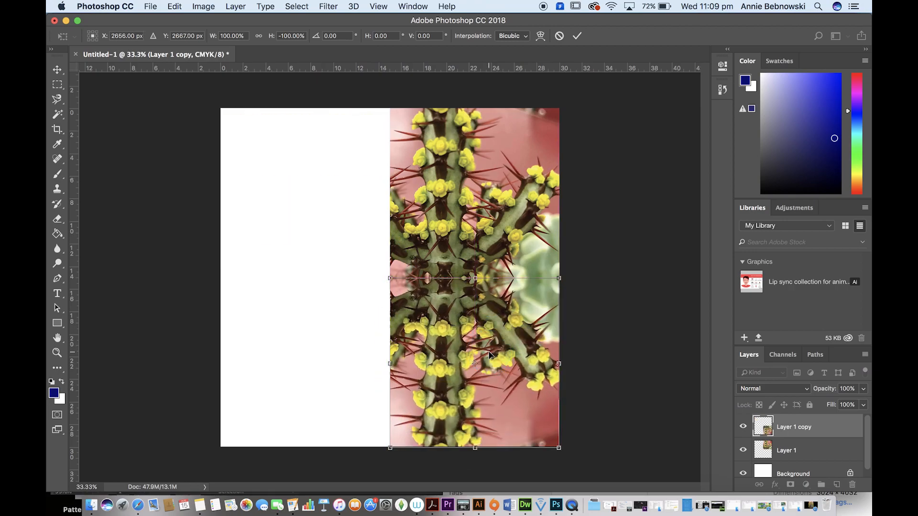
{"action": "double_click", "coordinate": [493, 353]}
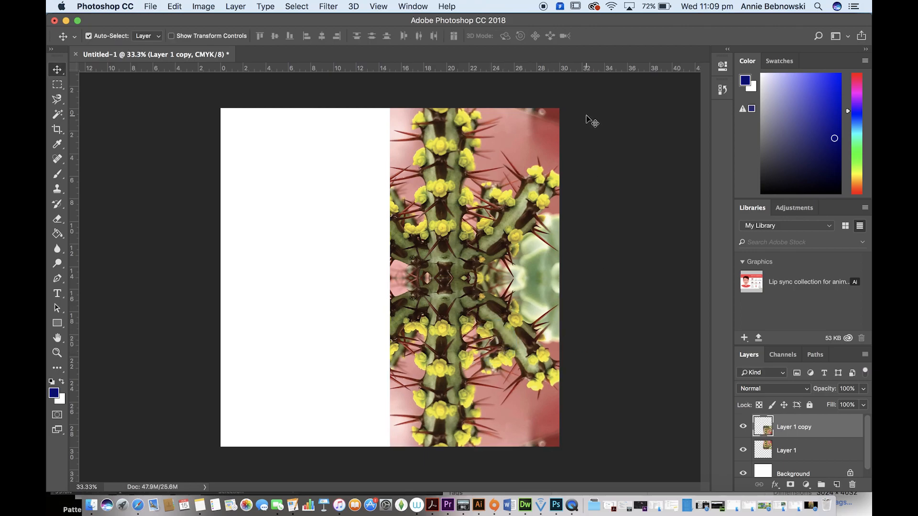
Step: Duplicate both right-hand squares together, flip the copies horizontally and align them to fill the canvas's left half
{"action": "left_click_drag", "start_coordinate": [585, 95], "coordinate": [476, 473]}
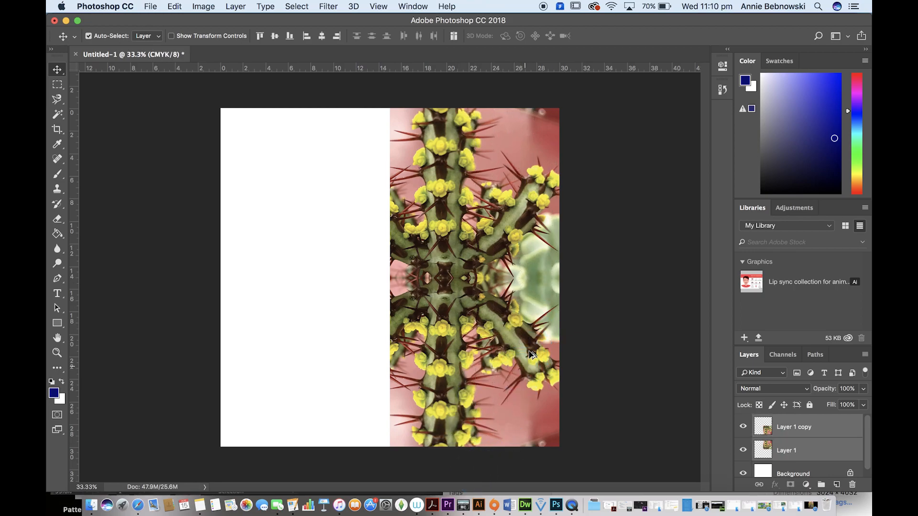
{"action": "left_click", "coordinate": [536, 334]}
{"action": "left_click_drag", "start_coordinate": [536, 335], "coordinate": [376, 342]}
{"action": "key", "text": "ctrl+t"}
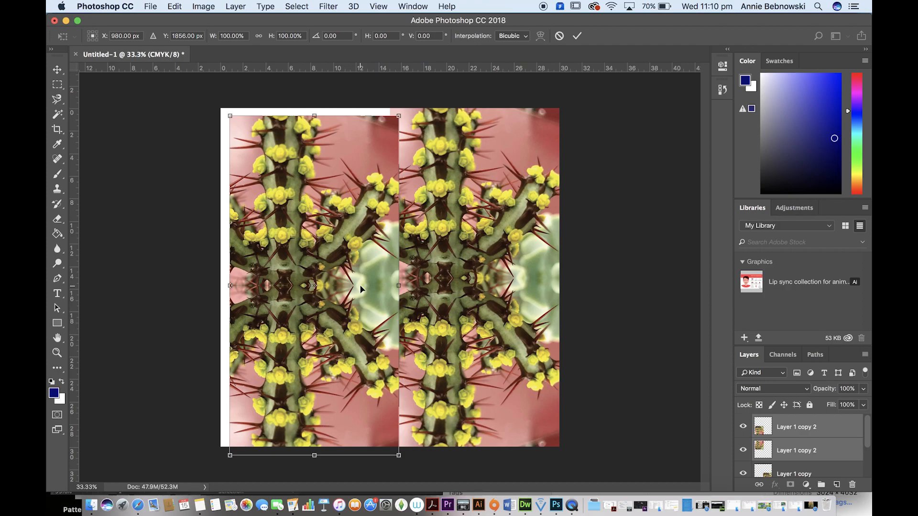
{"action": "right_click", "coordinate": [360, 309]}
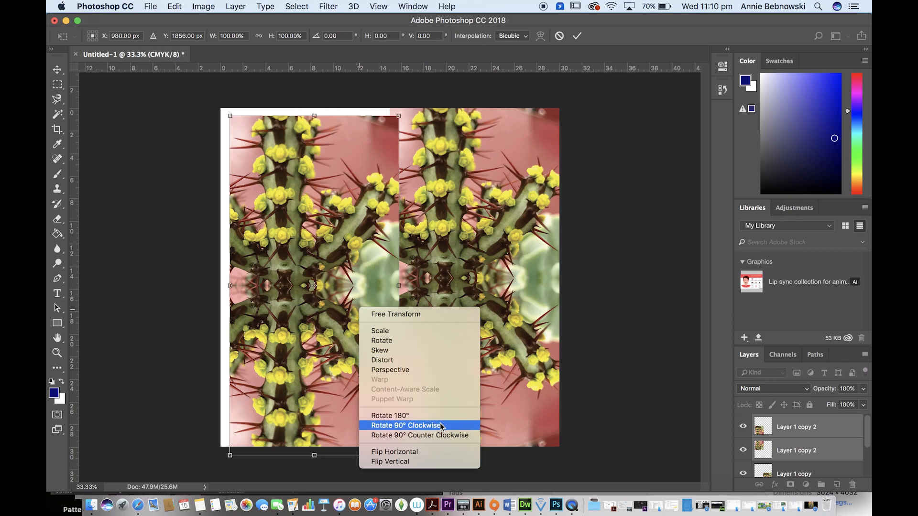
{"action": "left_click", "coordinate": [434, 452]}
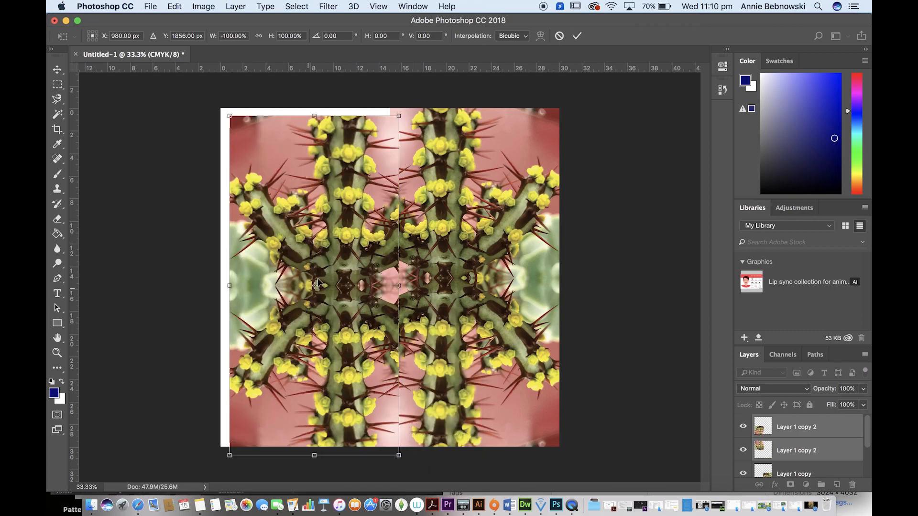
{"action": "left_click_drag", "start_coordinate": [373, 245], "coordinate": [362, 235]}
{"action": "double_click", "coordinate": [362, 235]}
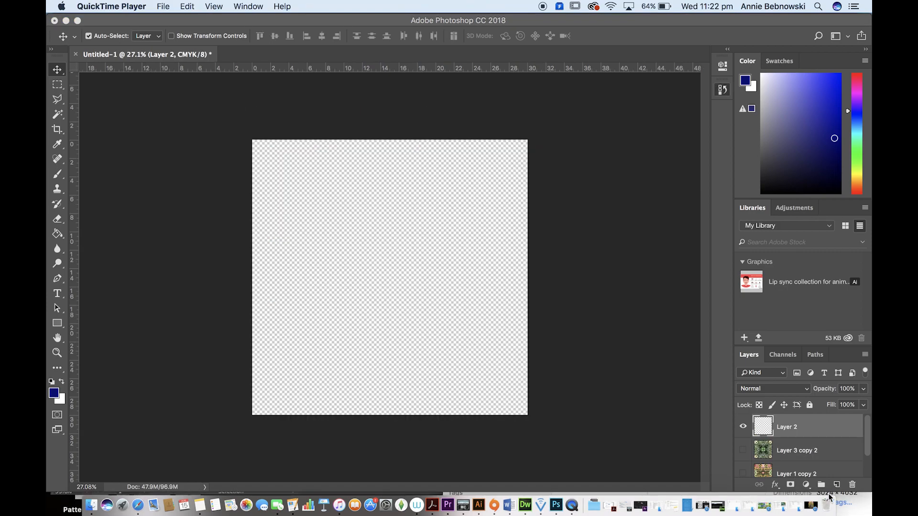
Step: Place the spotted succulent photo 39142040_...026368_n.jpg from the Biomorphic photos folder onto the transparent canvas and commit it
{"action": "left_click", "coordinate": [861, 513]}
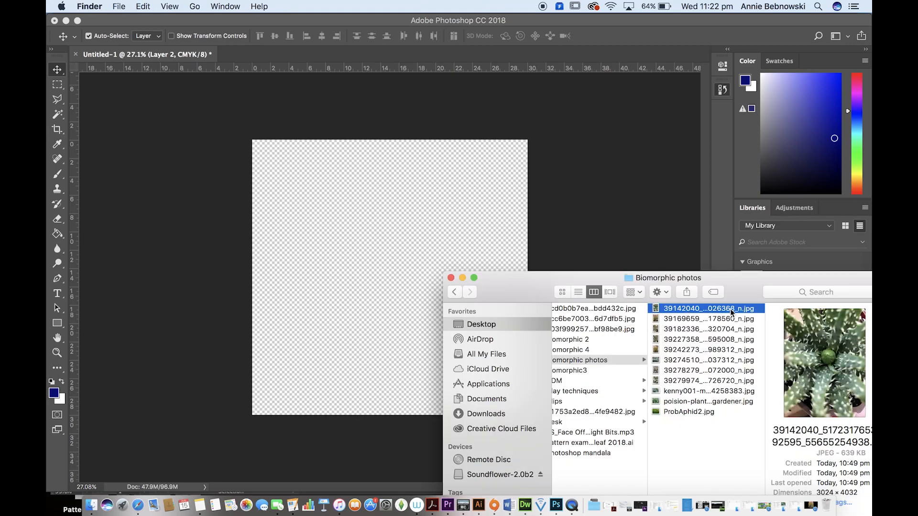
{"action": "left_click_drag", "start_coordinate": [730, 309], "coordinate": [406, 234]}
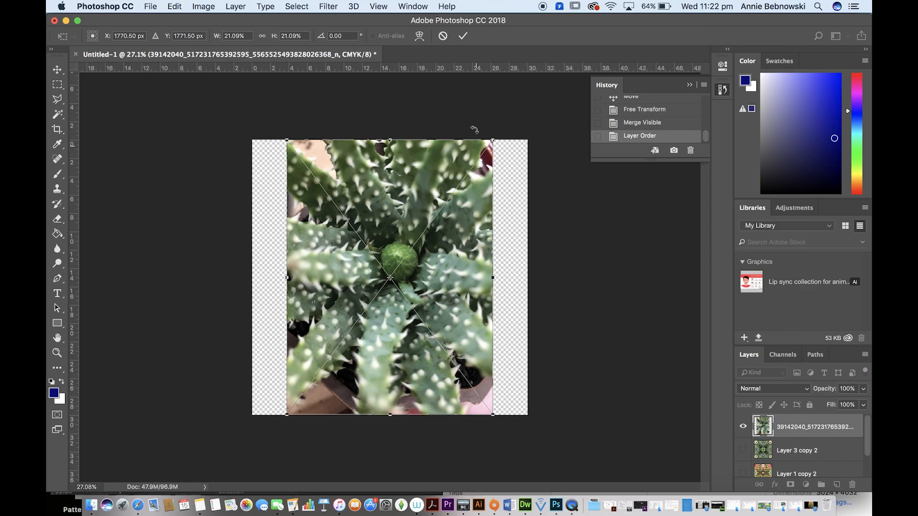
{"action": "left_click", "coordinate": [463, 37]}
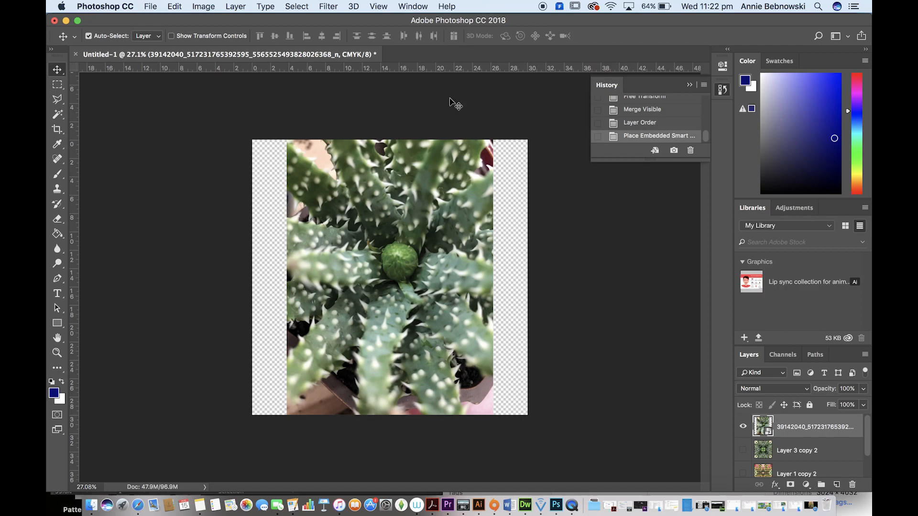
Step: Replace the succulent photo with a pasted copy of its upper-left section, a square about 12 cm wide reaching the central green bud
{"action": "left_click", "coordinate": [58, 87]}
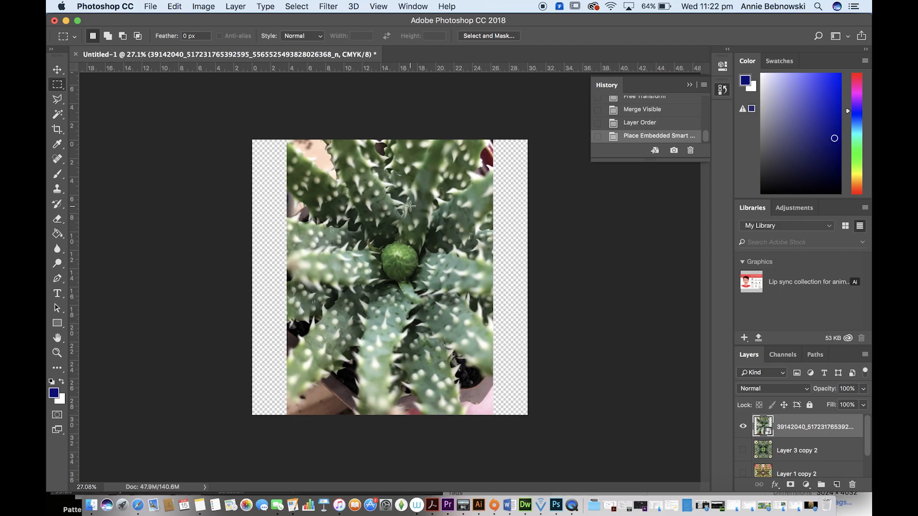
{"action": "left_click_drag", "start_coordinate": [399, 263], "coordinate": [287, 153]}
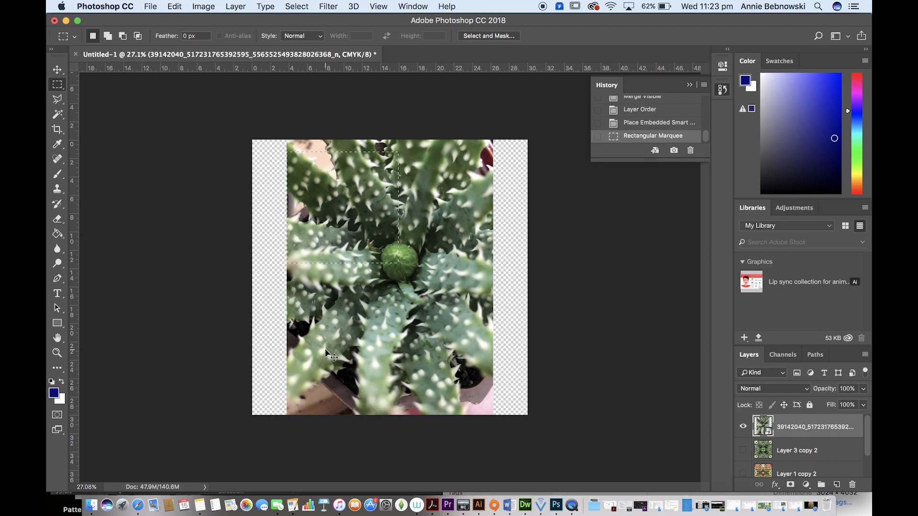
{"action": "key", "text": "super+c"}
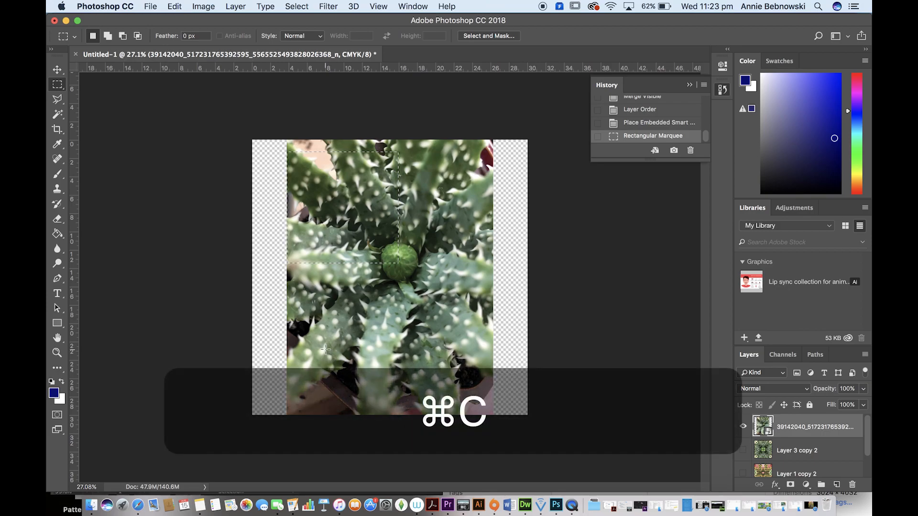
{"action": "key", "text": "super+d"}
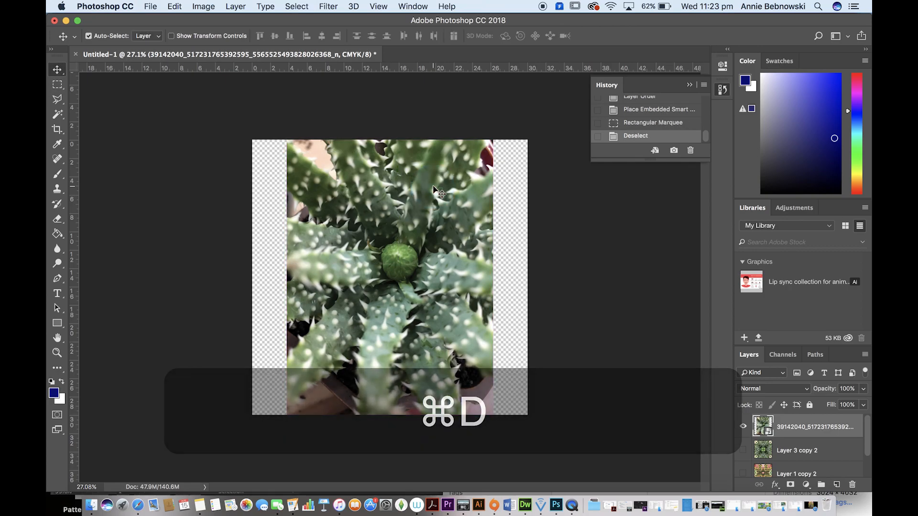
{"action": "key", "text": "BackSpace"}
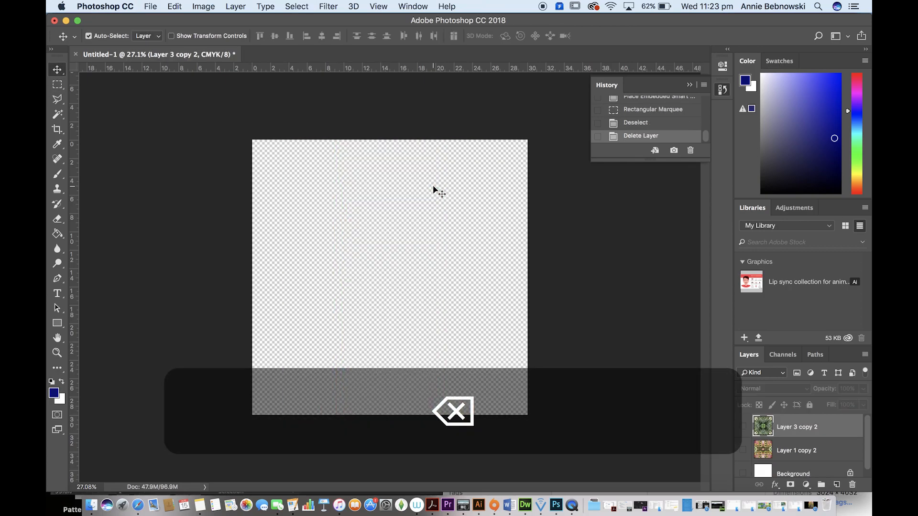
{"action": "key", "text": "super+v"}
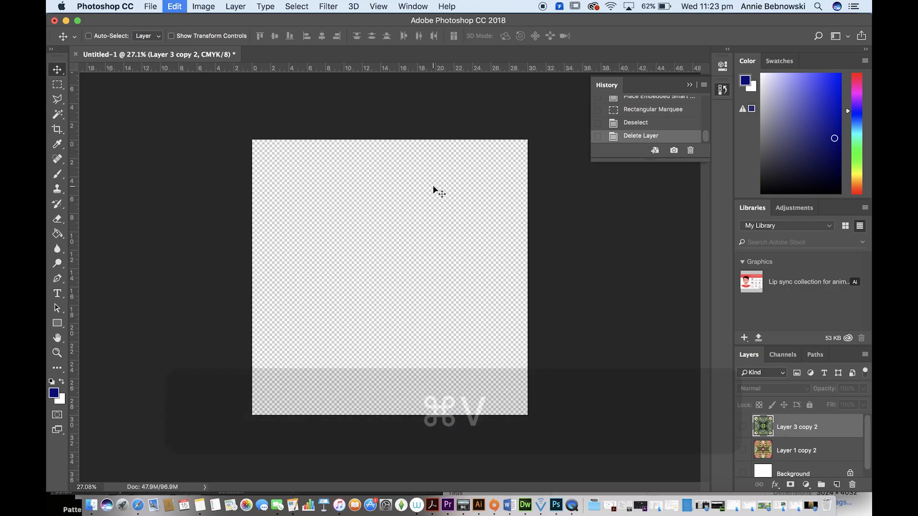
Step: Scale the pasted square to about 132% from the canvas's upper-left corner and shift it slightly inward from the canvas edges
{"action": "left_click_drag", "start_coordinate": [417, 249], "coordinate": [336, 169]}
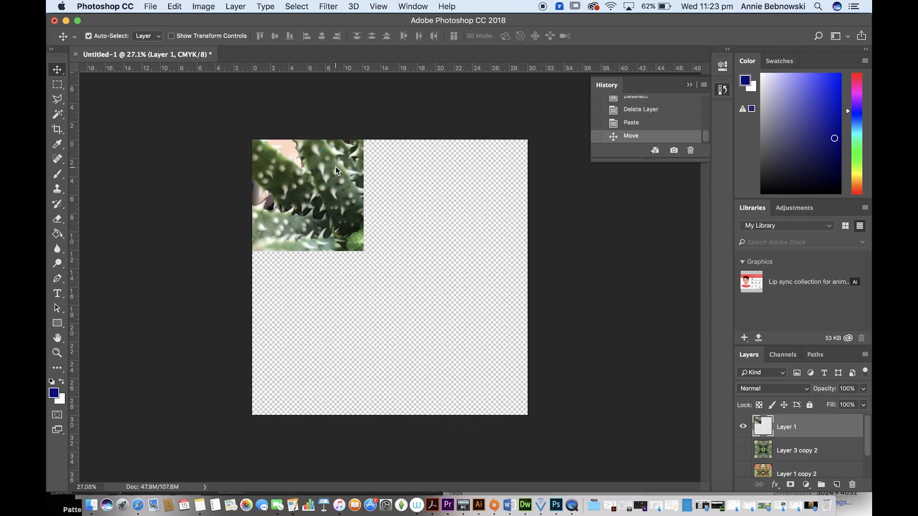
{"action": "key", "text": "super+t"}
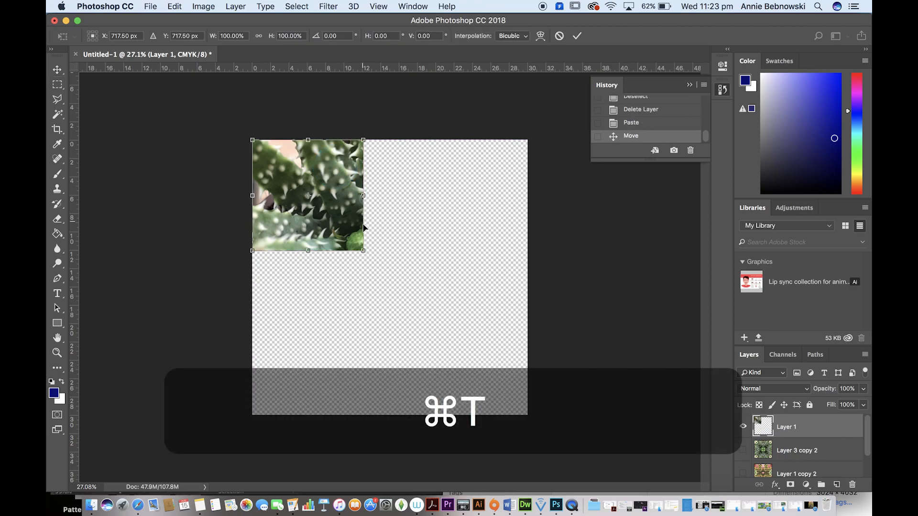
{"action": "left_click_drag", "start_coordinate": [363, 250], "coordinate": [407, 279]}
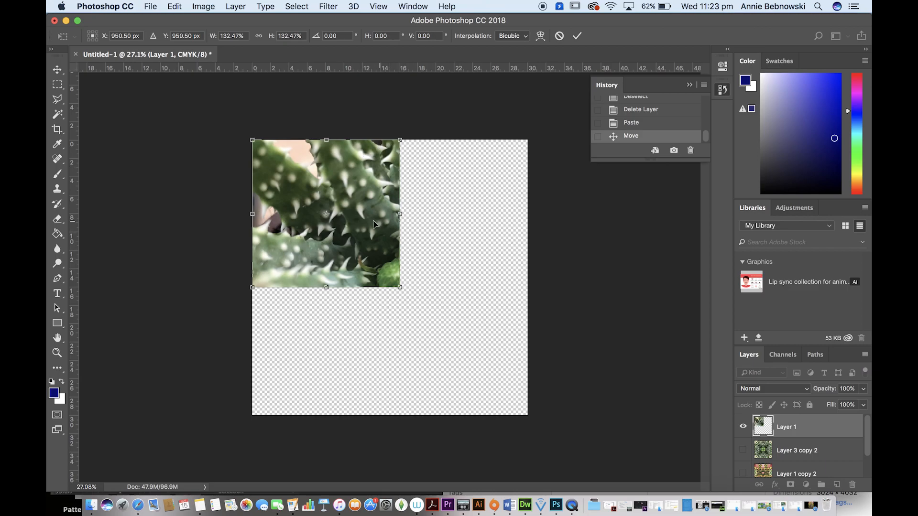
{"action": "double_click", "coordinate": [359, 200]}
{"action": "left_click", "coordinate": [356, 203]}
{"action": "left_click_drag", "start_coordinate": [356, 203], "coordinate": [367, 212]}
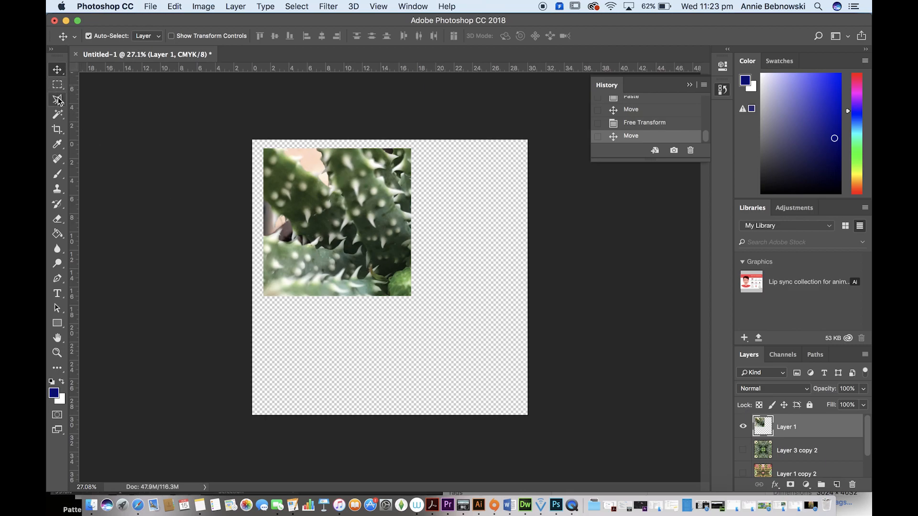
Step: Copy the square's upper-right triangular half, selected with the Polygonal Lasso along the diagonal from upper-left to lower-right corner, and deselect
{"action": "left_click_drag", "start_coordinate": [59, 102], "coordinate": [114, 110]}
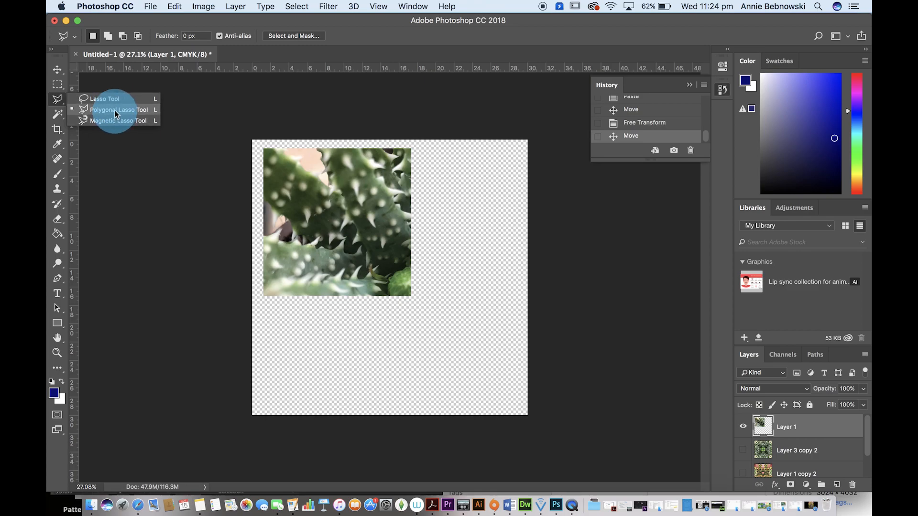
{"action": "left_click", "coordinate": [115, 110]}
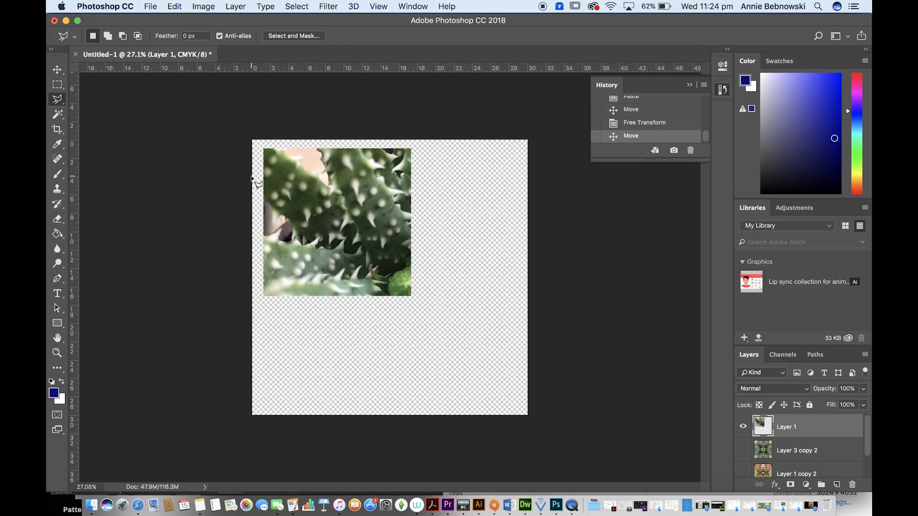
{"action": "scroll", "coordinate": [251, 179], "scroll_direction": "up", "scroll_amount": 4}
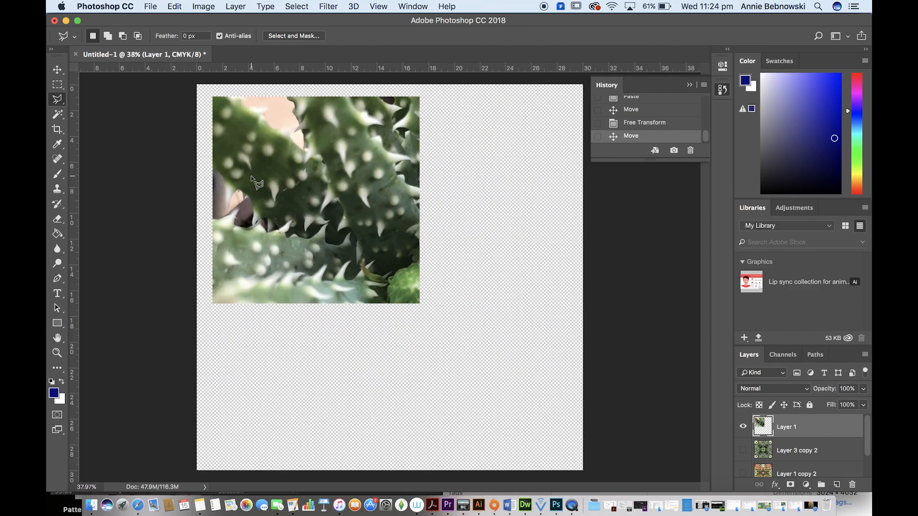
{"action": "scroll", "coordinate": [251, 178], "scroll_direction": "up", "scroll_amount": 1}
{"action": "scroll", "coordinate": [252, 178], "scroll_direction": "up", "scroll_amount": 3}
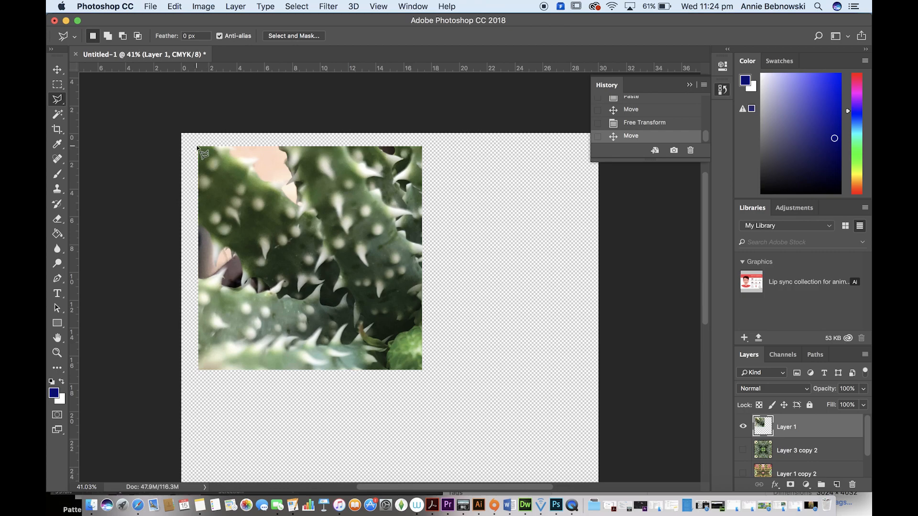
{"action": "left_click", "coordinate": [198, 147]}
{"action": "left_click", "coordinate": [424, 373]}
{"action": "left_click", "coordinate": [427, 139]}
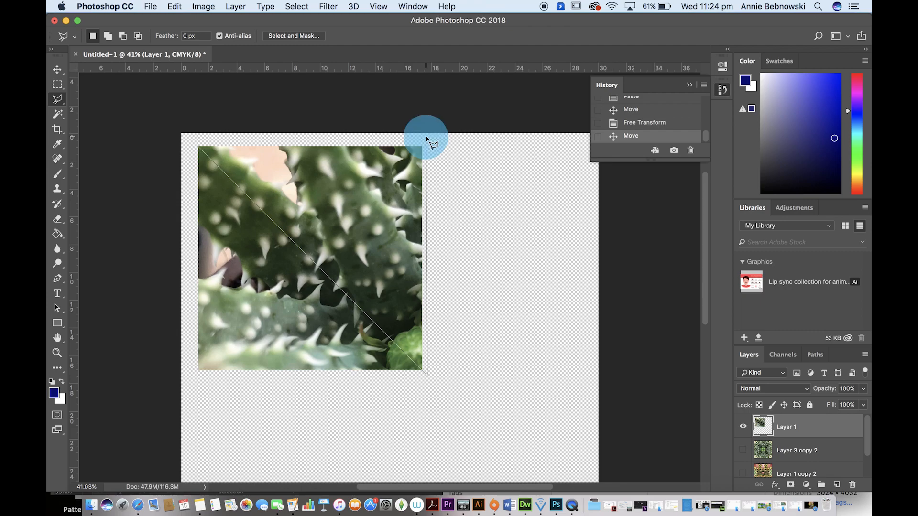
{"action": "left_click", "coordinate": [192, 141]}
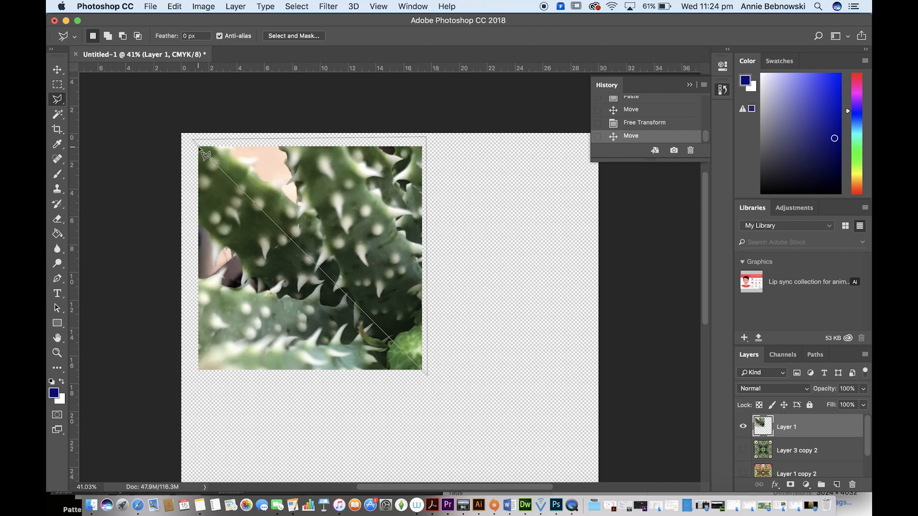
{"action": "left_click", "coordinate": [199, 147]}
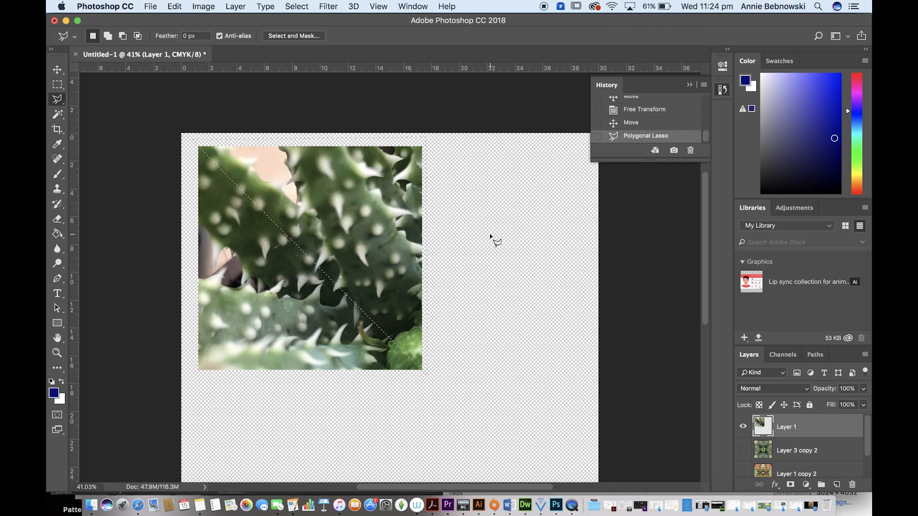
{"action": "key", "text": "super+c"}
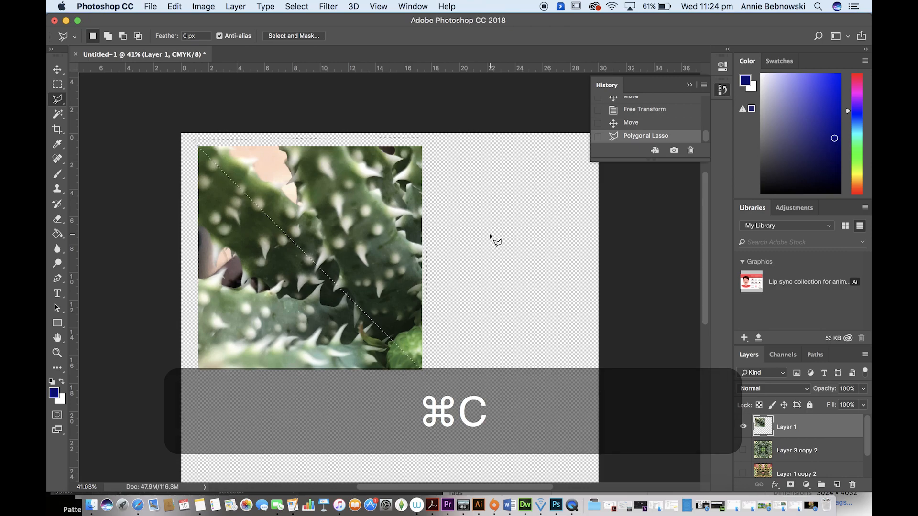
{"action": "key", "text": "super+d"}
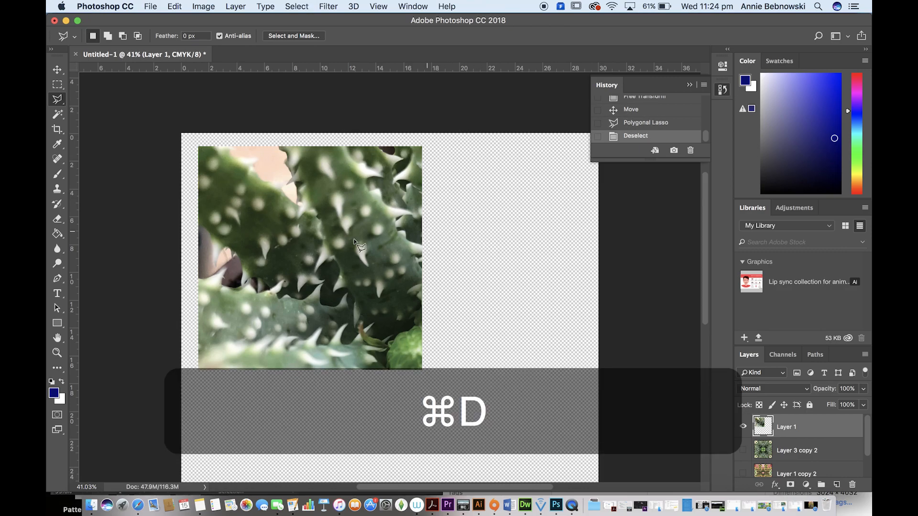
Step: Replace the square with the copied triangle, aligning it to the canvas's top edge with its vertical side on the centre line
{"action": "left_click", "coordinate": [57, 69]}
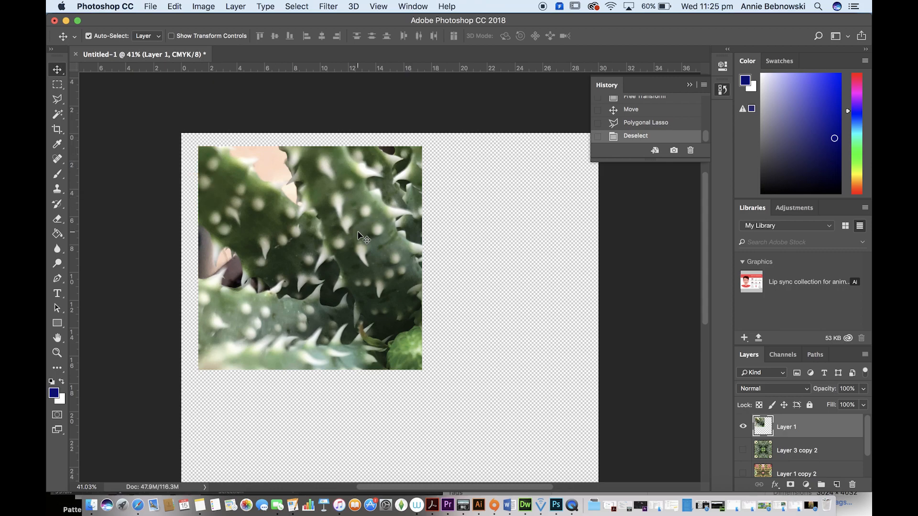
{"action": "key", "text": "BackSpace"}
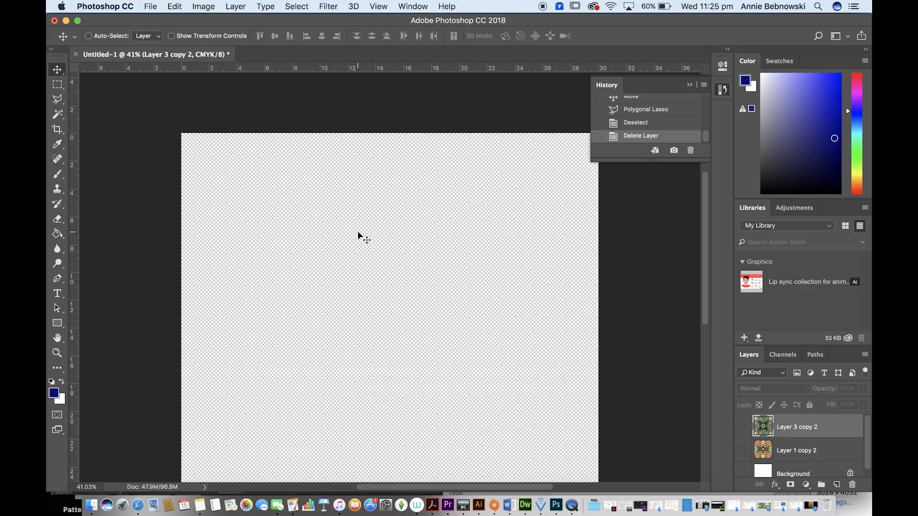
{"action": "key", "text": "super+v"}
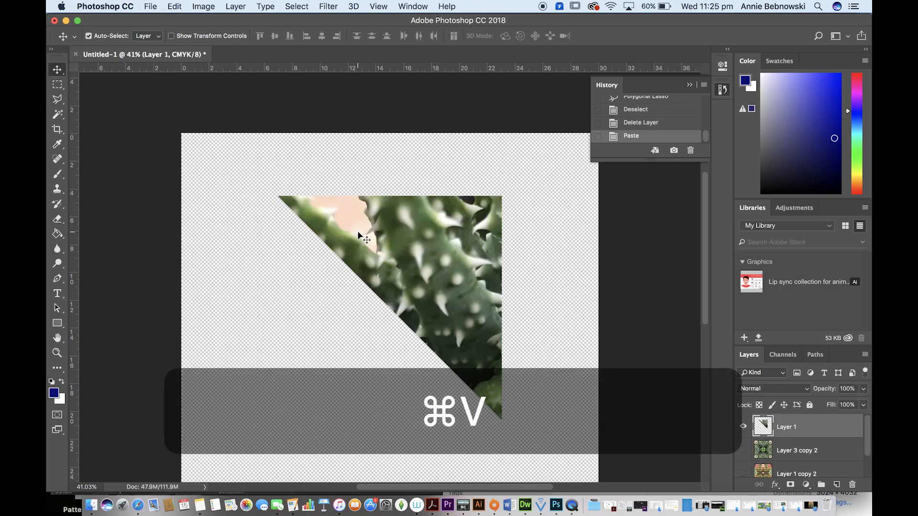
{"action": "left_click_drag", "start_coordinate": [410, 246], "coordinate": [325, 198]}
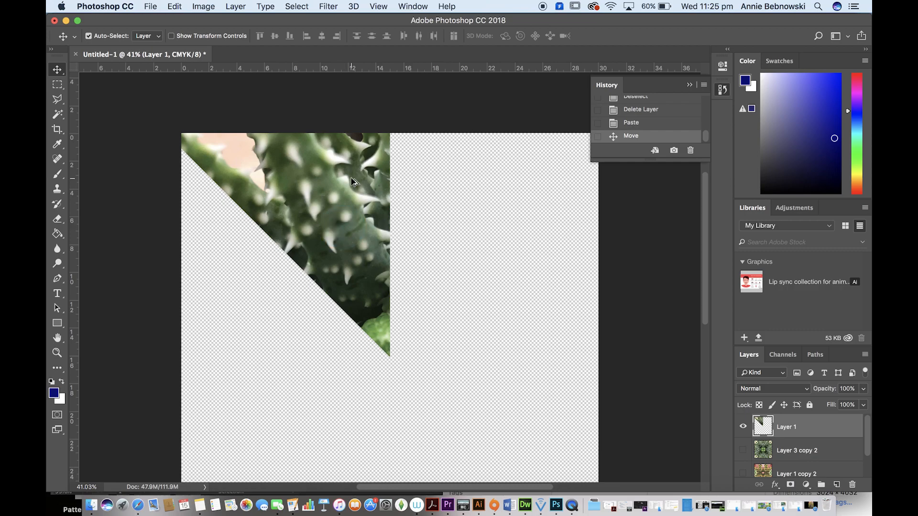
Step: Duplicate the triangle, flip the copy horizontally and align it against the original along the canvas's vertical centre line
{"action": "left_click_drag", "start_coordinate": [353, 182], "coordinate": [440, 179]}
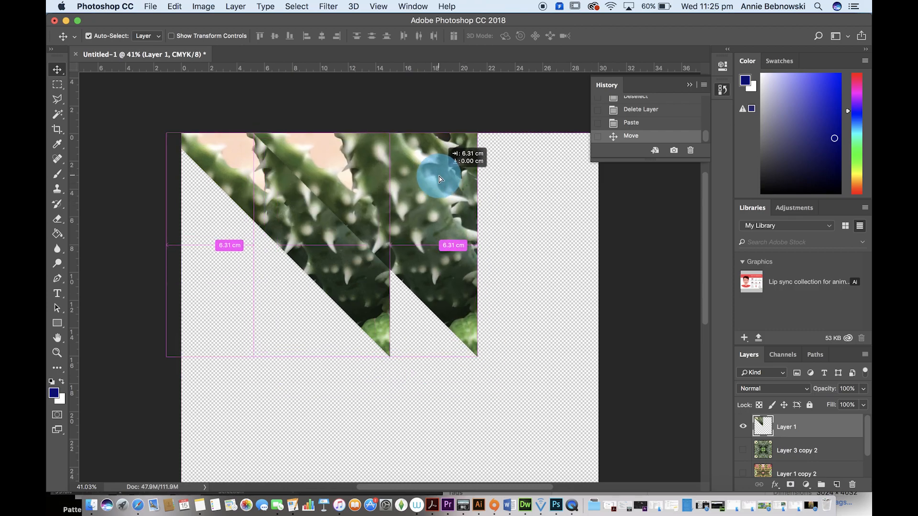
{"action": "key", "text": "super+t"}
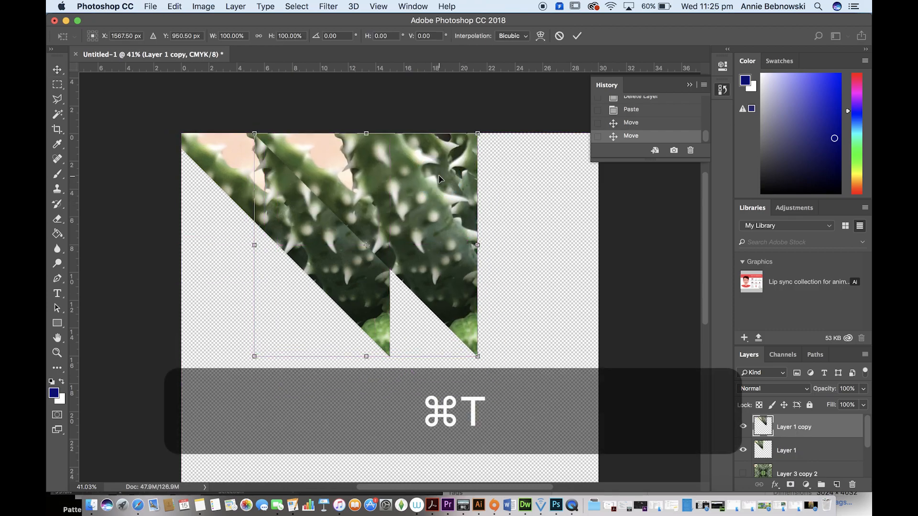
{"action": "right_click", "coordinate": [440, 180]}
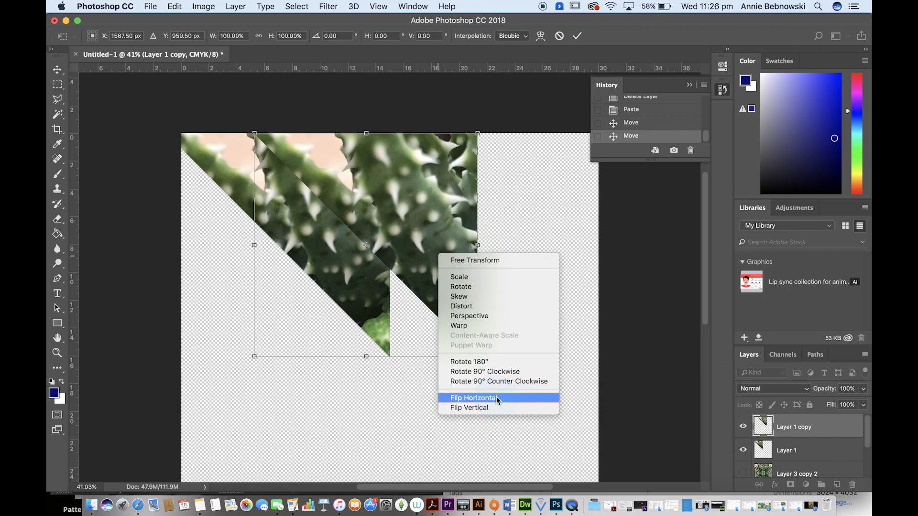
{"action": "left_click", "coordinate": [496, 399]}
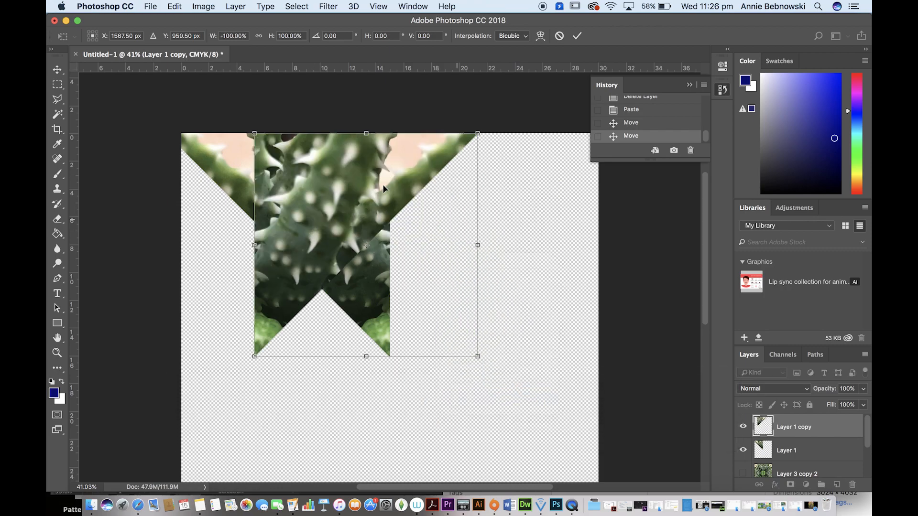
{"action": "left_click_drag", "start_coordinate": [333, 159], "coordinate": [472, 162]}
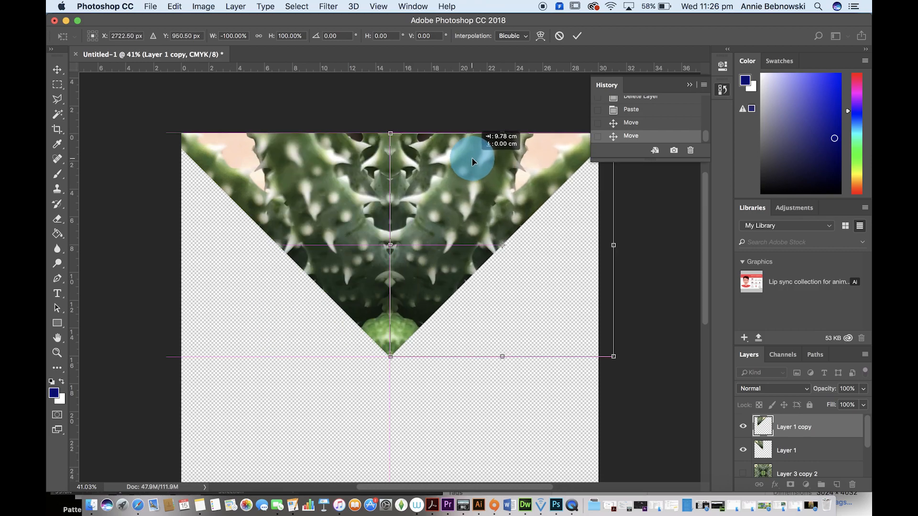
{"action": "left_click_drag", "start_coordinate": [472, 158], "coordinate": [472, 158]}
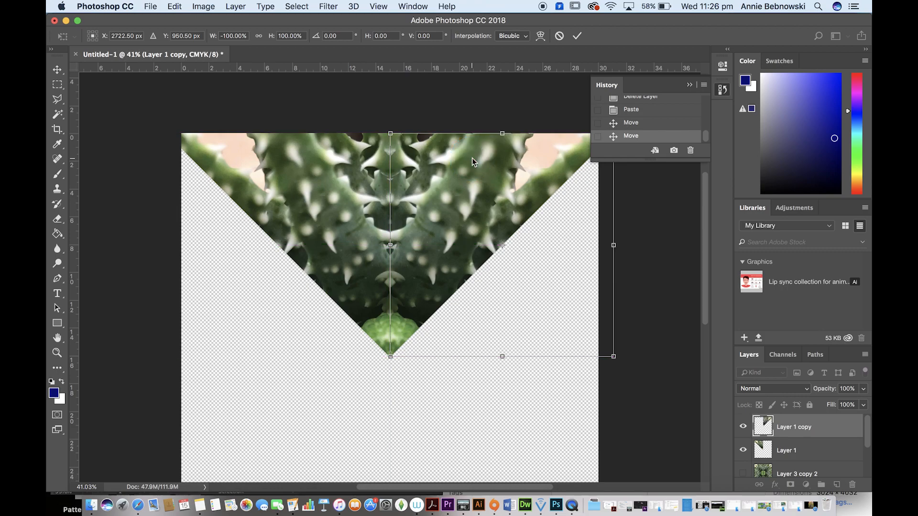
{"action": "double_click", "coordinate": [444, 167]}
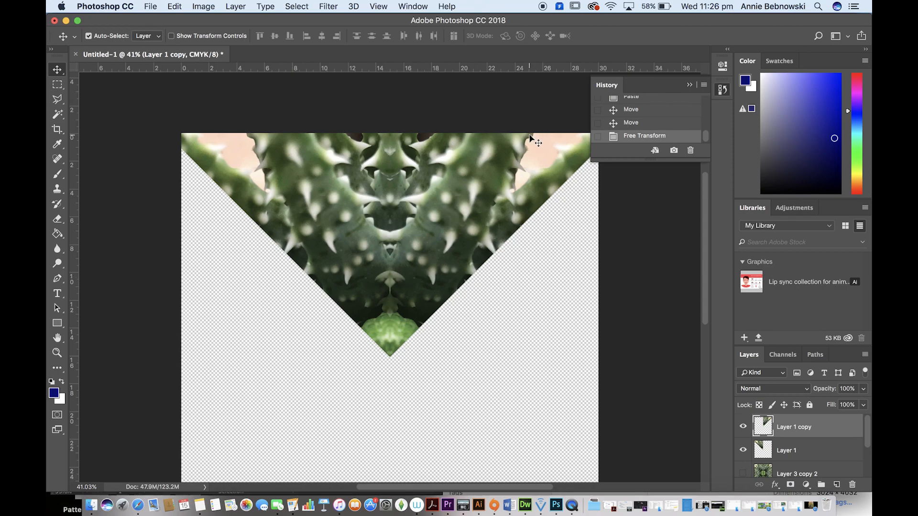
Step: Select both mirrored triangles together and place a duplicate of the pair straight below the original
{"action": "scroll", "coordinate": [361, 163], "scroll_direction": "down", "scroll_amount": 3}
{"action": "scroll", "coordinate": [361, 163], "scroll_direction": "right", "scroll_amount": 2}
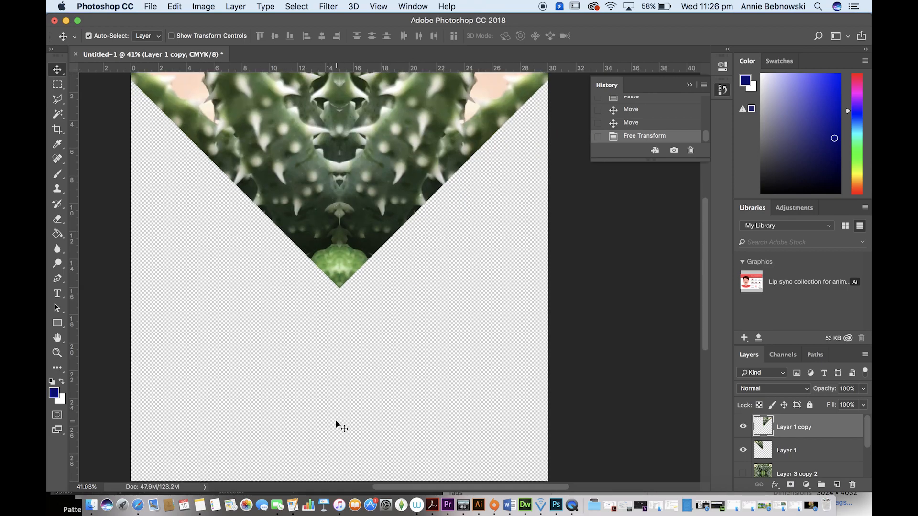
{"action": "scroll", "coordinate": [336, 424], "scroll_direction": "up", "scroll_amount": 4}
{"action": "left_click_drag", "start_coordinate": [441, 342], "coordinate": [201, 248]}
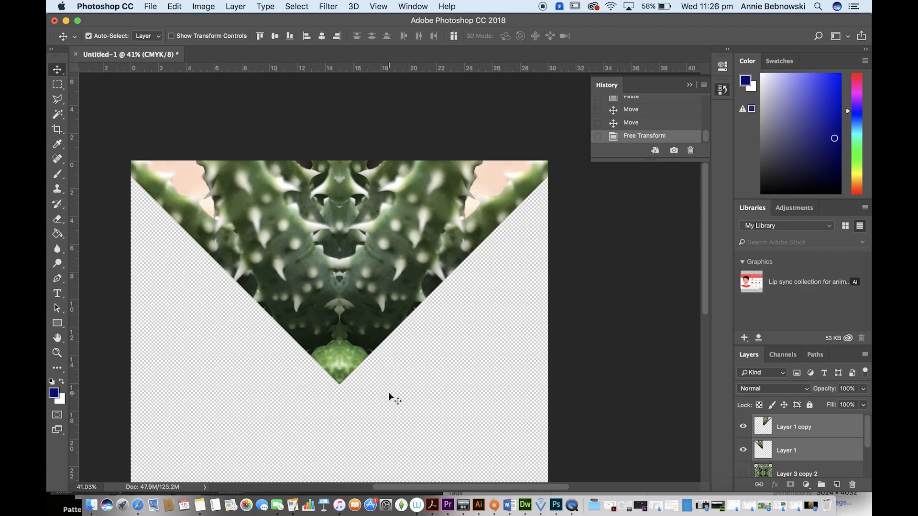
{"action": "left_click_drag", "start_coordinate": [359, 238], "coordinate": [359, 366]}
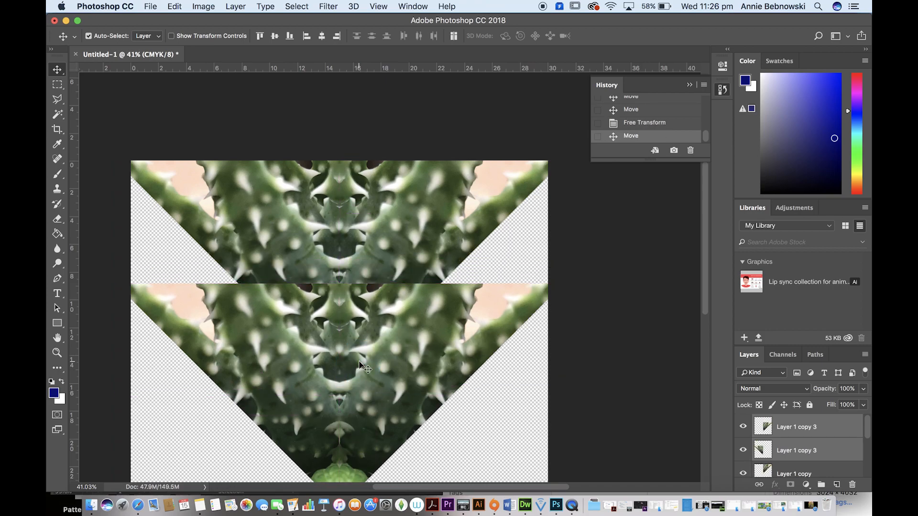
Step: Flip the duplicated triangle pair vertically and move it down 7.25 cm so its tip meets the upper pair's tip on the centre line
{"action": "scroll", "coordinate": [356, 244], "scroll_direction": "down", "scroll_amount": 5}
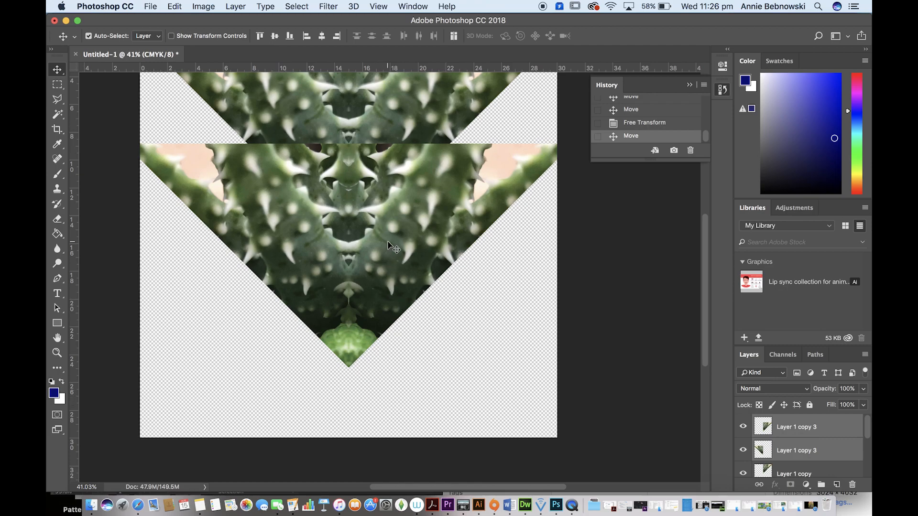
{"action": "key", "text": "super"}
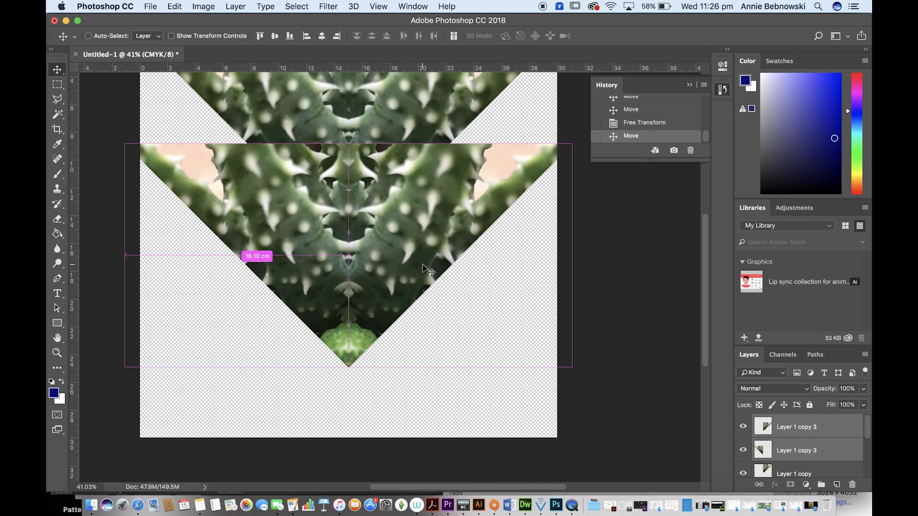
{"action": "key", "text": "super+t"}
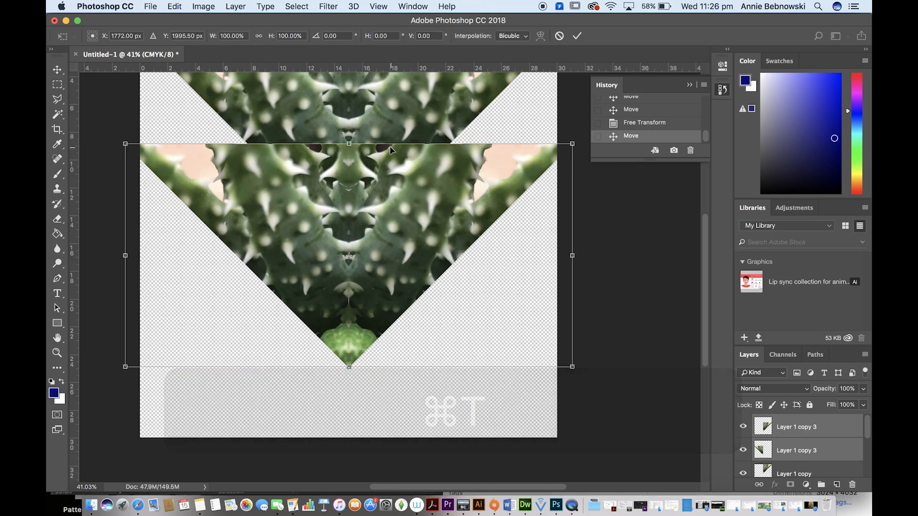
{"action": "right_click", "coordinate": [404, 185]}
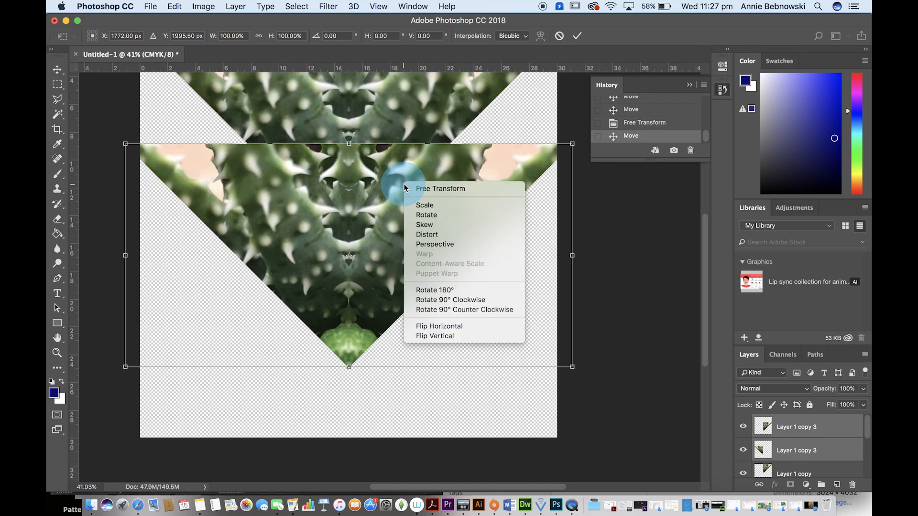
{"action": "left_click", "coordinate": [481, 333]}
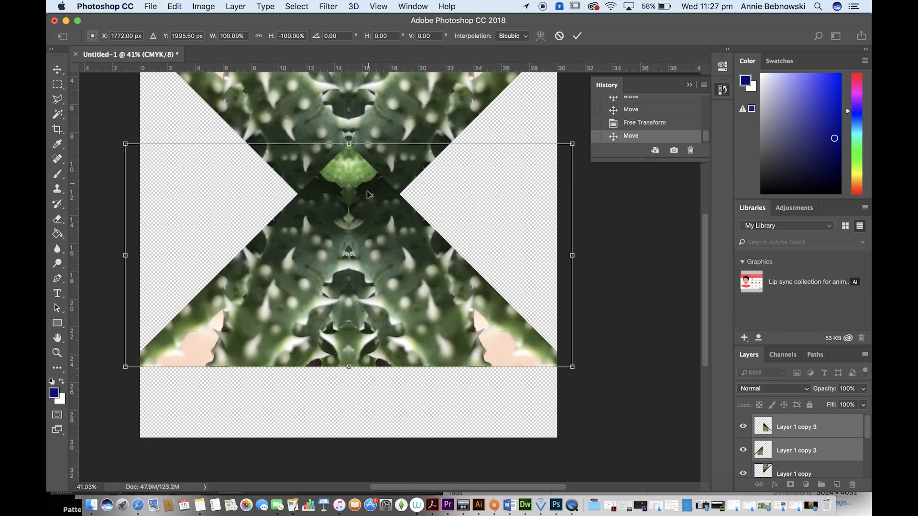
{"action": "left_click_drag", "start_coordinate": [366, 196], "coordinate": [370, 301]}
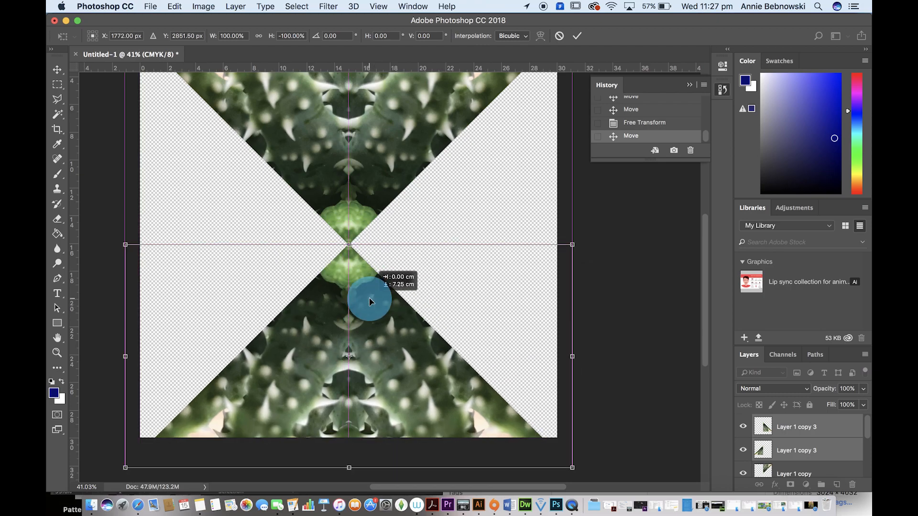
{"action": "left_click_drag", "start_coordinate": [370, 302], "coordinate": [370, 301]}
{"action": "double_click", "coordinate": [370, 301]}
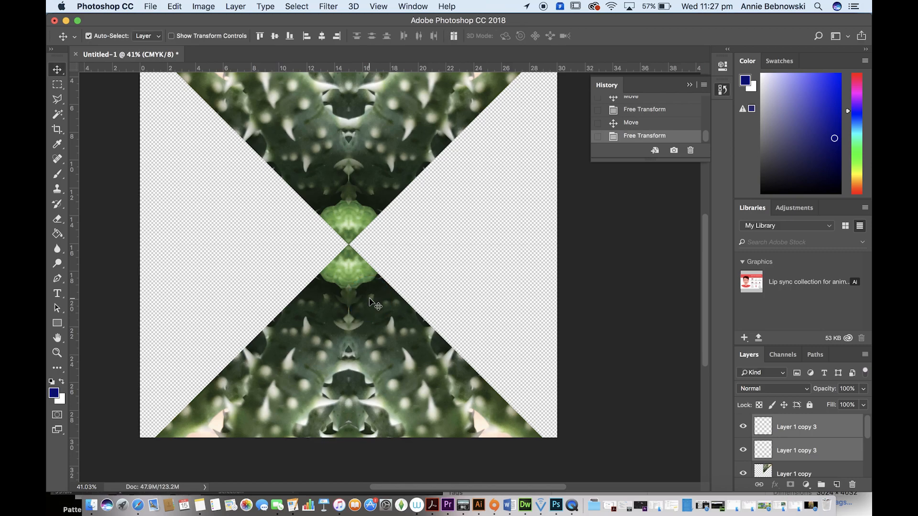
Step: Select all the triangles of the upper and lower pairs and duplicate them with a slight sideways offset
{"action": "scroll", "coordinate": [409, 214], "scroll_direction": "up", "scroll_amount": 5}
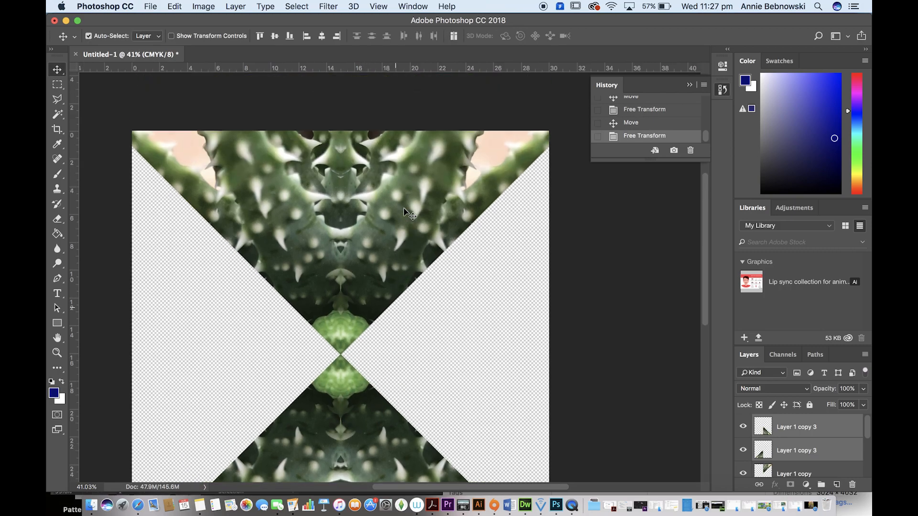
{"action": "scroll", "coordinate": [404, 210], "scroll_direction": "up", "scroll_amount": 2}
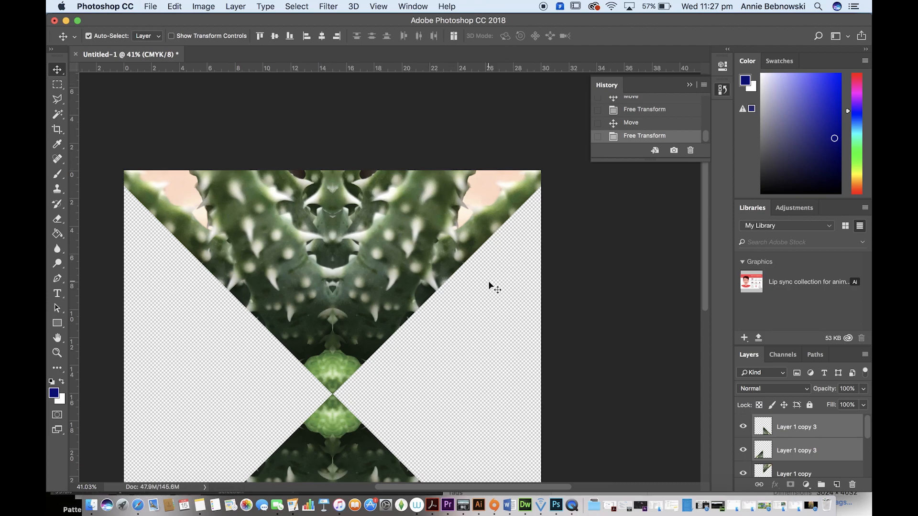
{"action": "scroll", "coordinate": [473, 327], "scroll_direction": "down", "scroll_amount": 3}
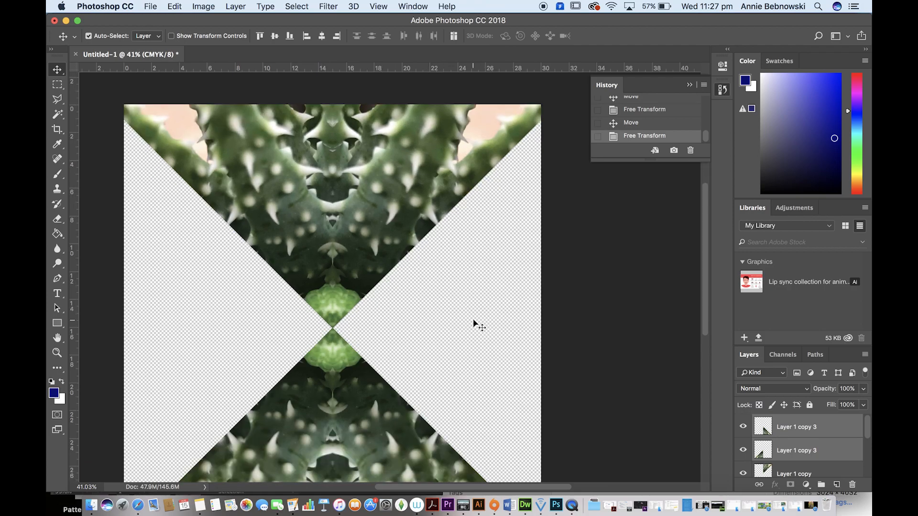
{"action": "left_click", "coordinate": [469, 241]}
{"action": "left_click_drag", "start_coordinate": [524, 163], "coordinate": [174, 446]}
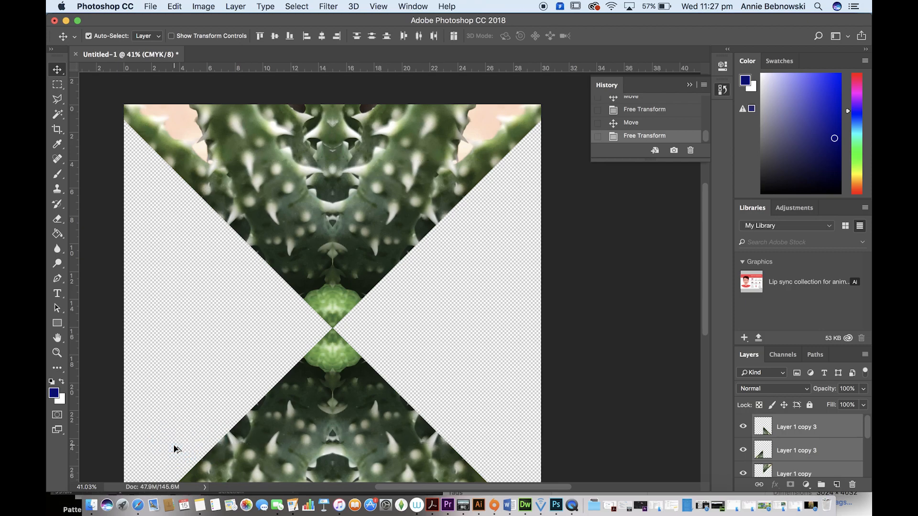
{"action": "left_click_drag", "start_coordinate": [376, 249], "coordinate": [354, 254]}
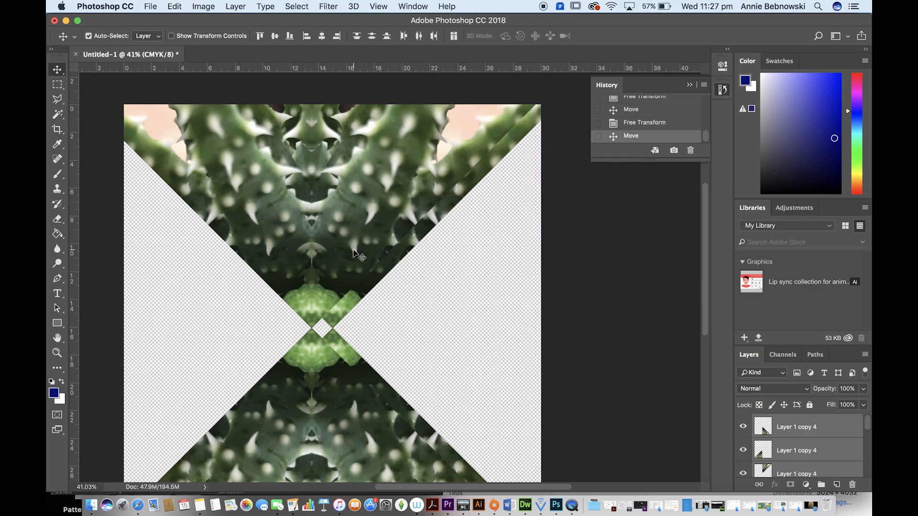
Step: Rotate the duplicated hourglass 90° clockwise and align its centre with the original's so it fills the empty side sections
{"action": "key", "text": "super"}
{"action": "key", "text": "super+t"}
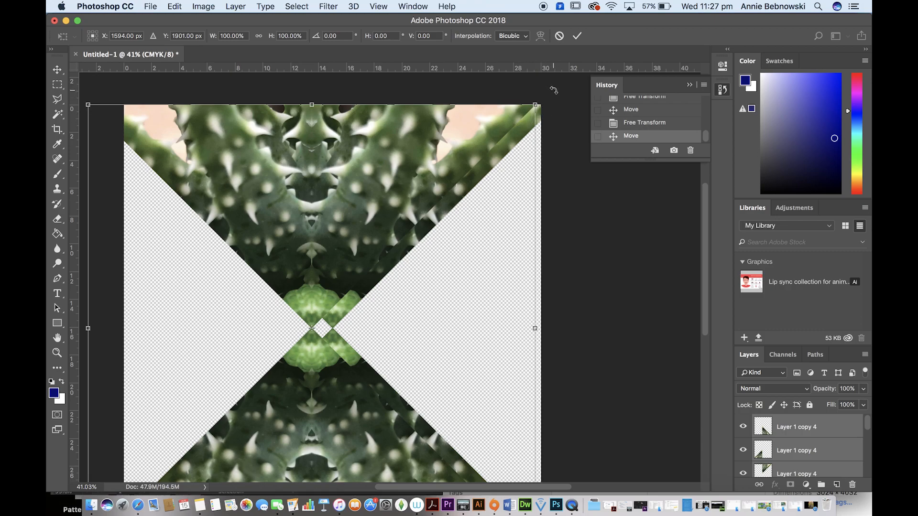
{"action": "left_click_drag", "start_coordinate": [553, 90], "coordinate": [614, 221]}
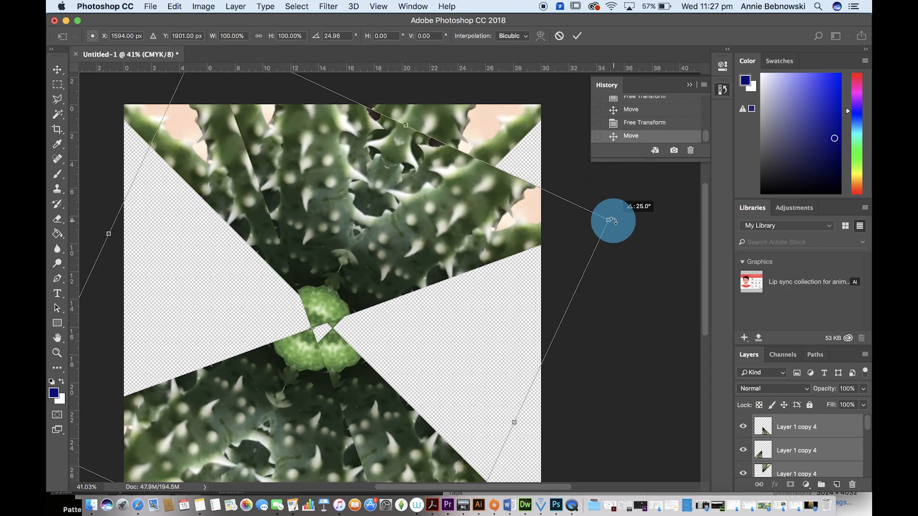
{"action": "left_click_drag", "start_coordinate": [614, 221], "coordinate": [577, 408]}
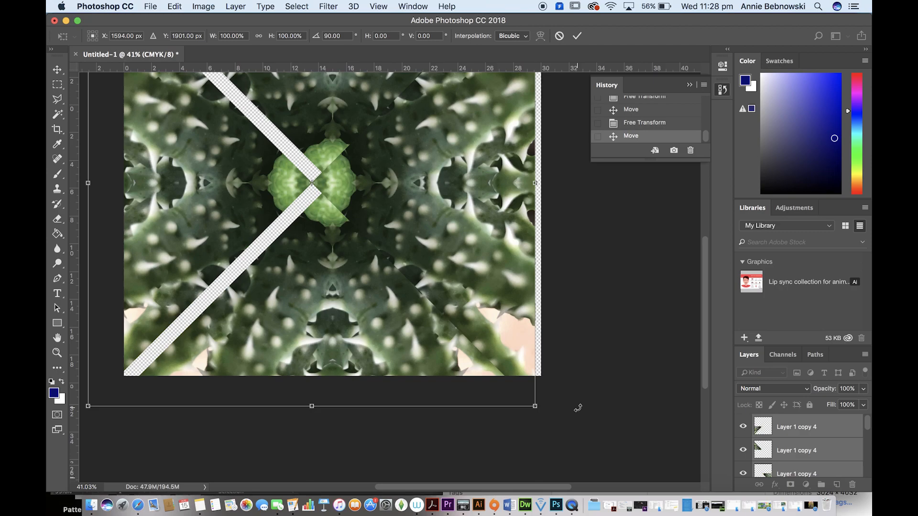
{"action": "left_click_drag", "start_coordinate": [444, 204], "coordinate": [467, 201]}
{"action": "scroll", "coordinate": [467, 201], "scroll_direction": "up", "scroll_amount": 5}
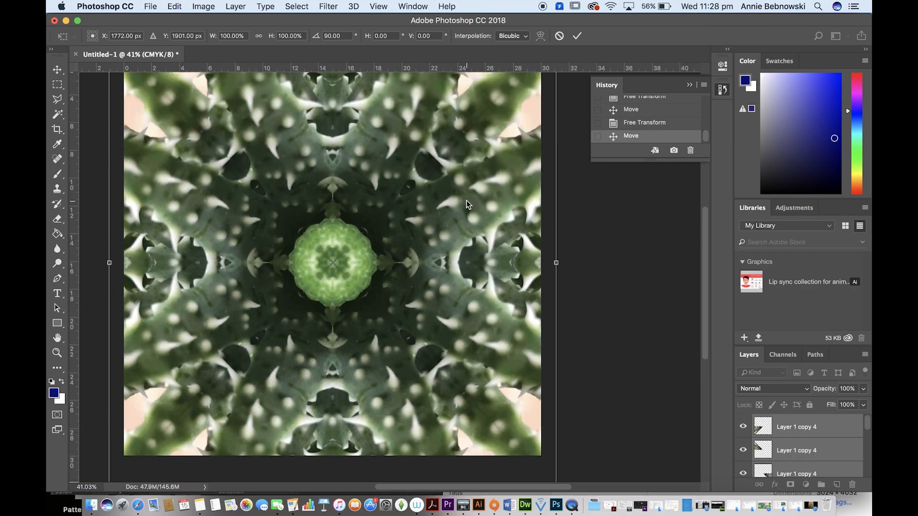
{"action": "left_click", "coordinate": [438, 313]}
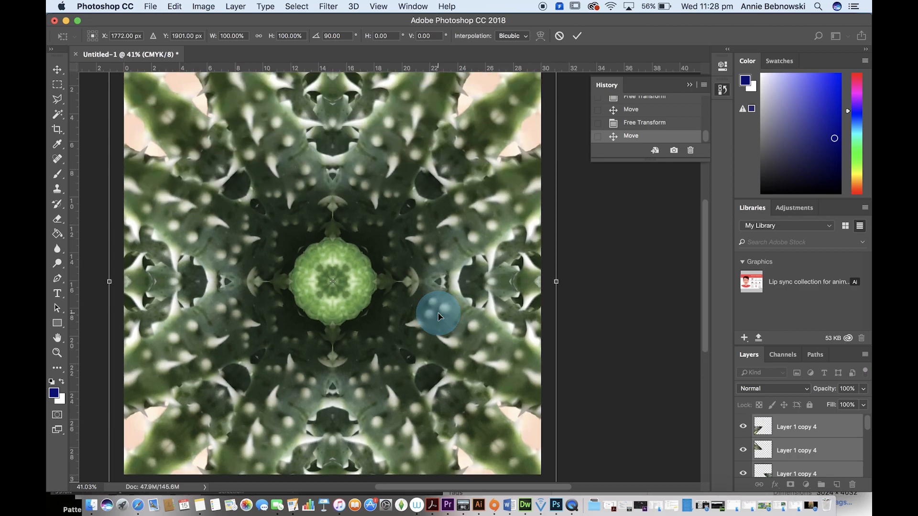
{"action": "key", "text": "Return"}
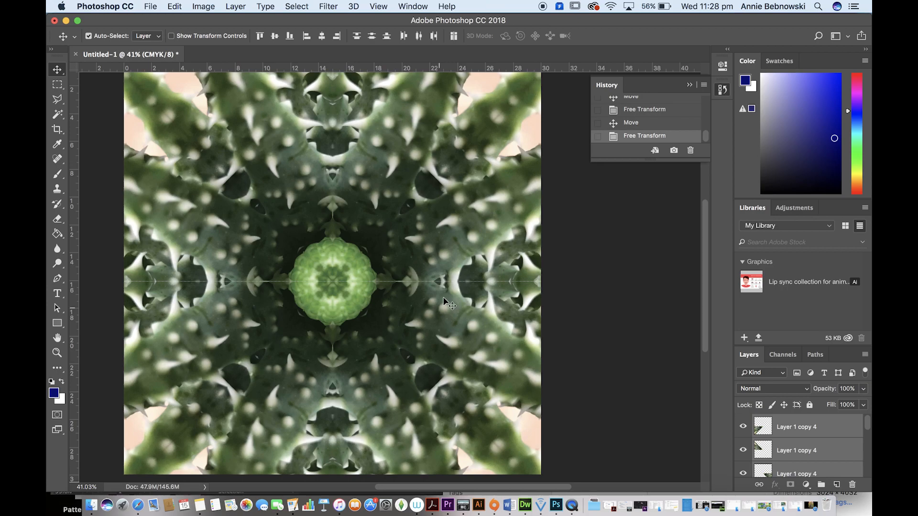
Step: Select the triangles in the mandala's lower half and nudge them slightly upward to close the horizontal seam, then inspect the centre
{"action": "left_click", "coordinate": [477, 312]}
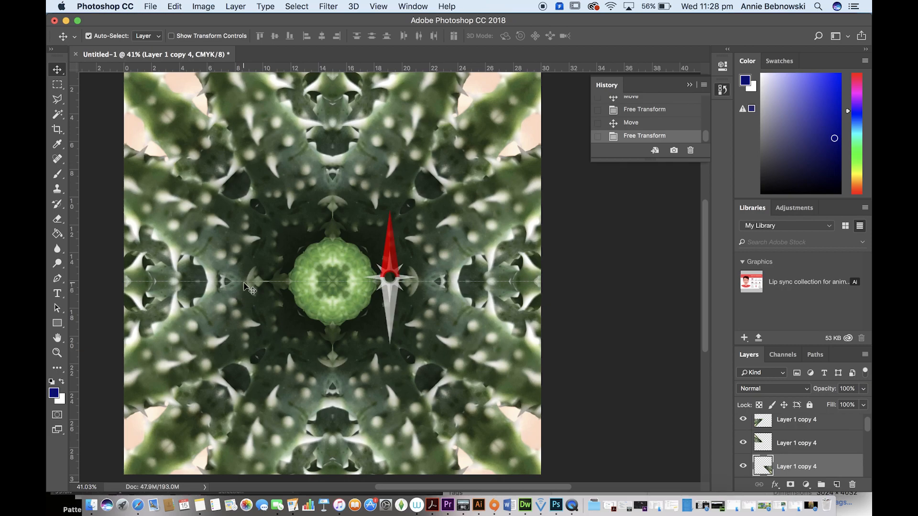
{"action": "scroll", "coordinate": [244, 282], "scroll_direction": "up", "scroll_amount": 5}
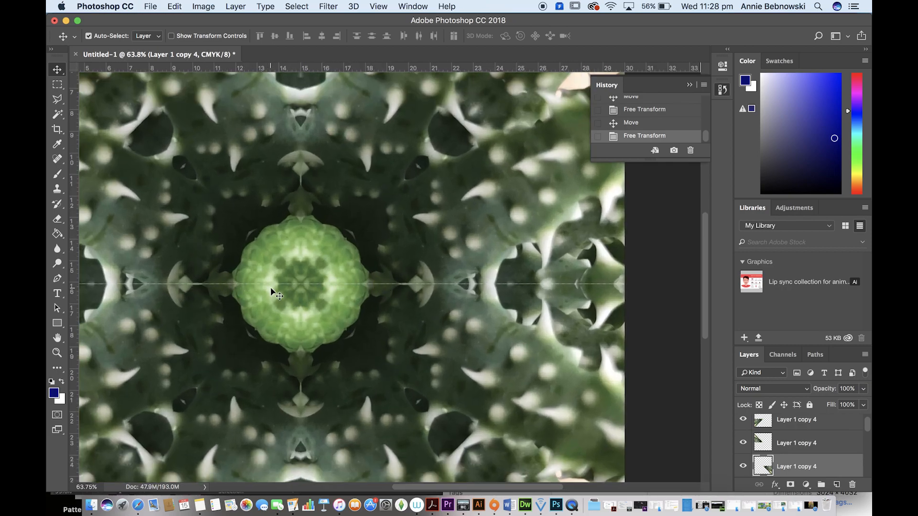
{"action": "scroll", "coordinate": [270, 288], "scroll_direction": "down", "scroll_amount": 4}
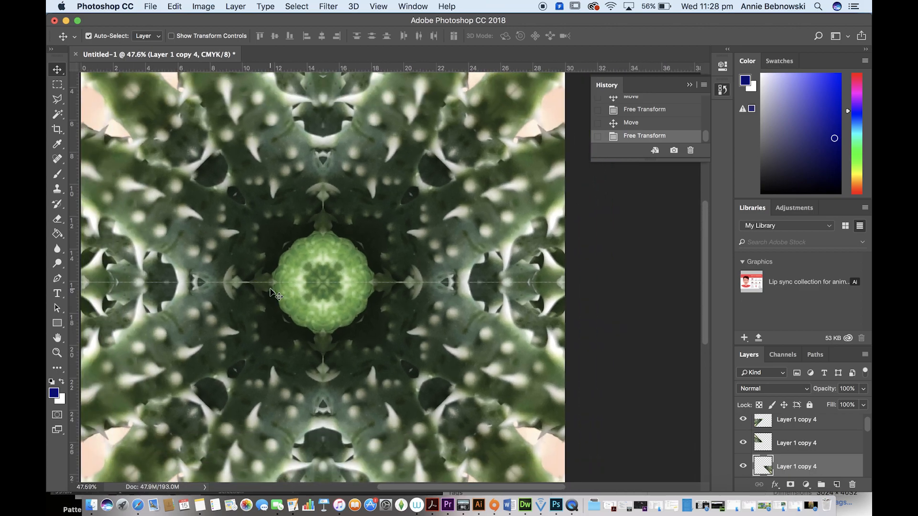
{"action": "scroll", "coordinate": [271, 288], "scroll_direction": "down", "scroll_amount": 2}
{"action": "left_click", "coordinate": [154, 330]}
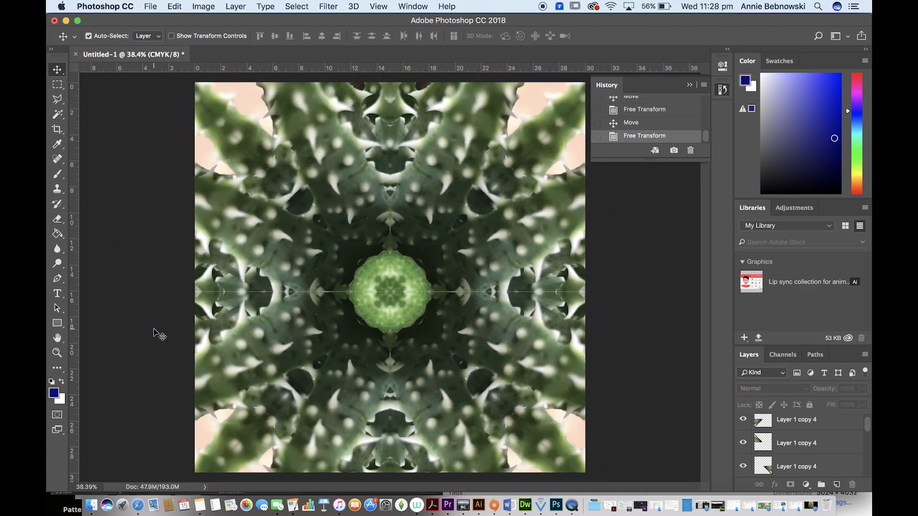
{"action": "left_click_drag", "start_coordinate": [156, 330], "coordinate": [602, 453]}
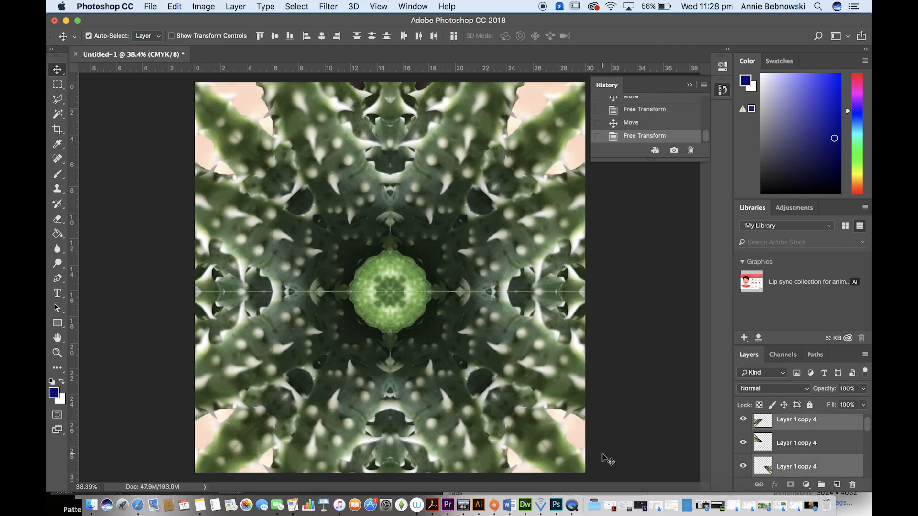
{"action": "key", "text": "Up"}
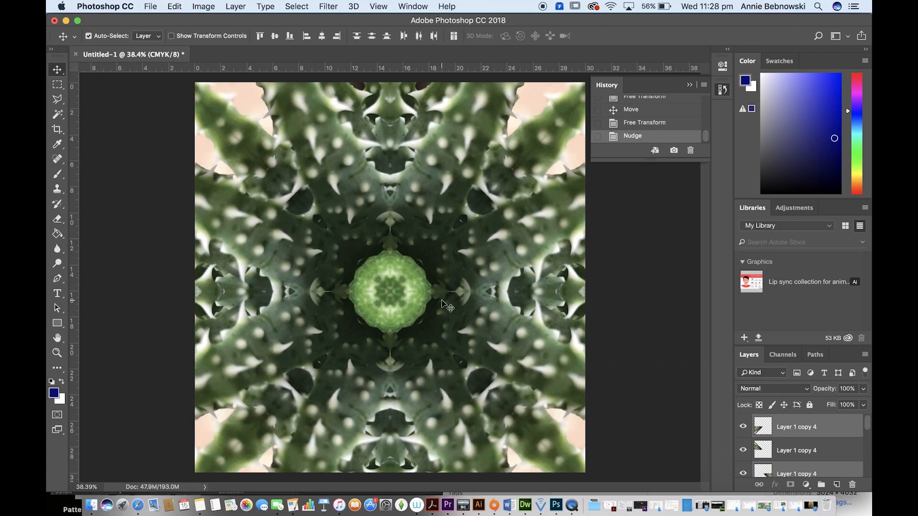
{"action": "scroll", "coordinate": [442, 300], "scroll_direction": "up", "scroll_amount": 6}
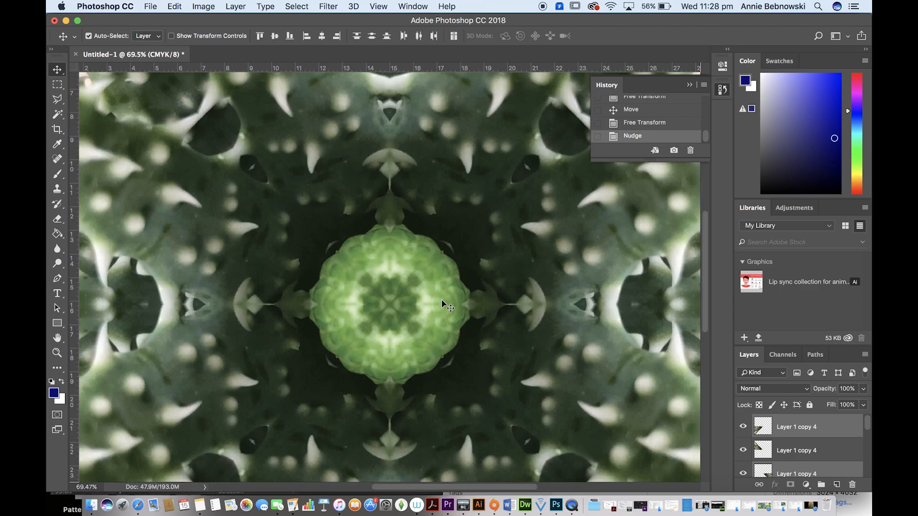
{"action": "scroll", "coordinate": [441, 300], "scroll_direction": "up", "scroll_amount": 5}
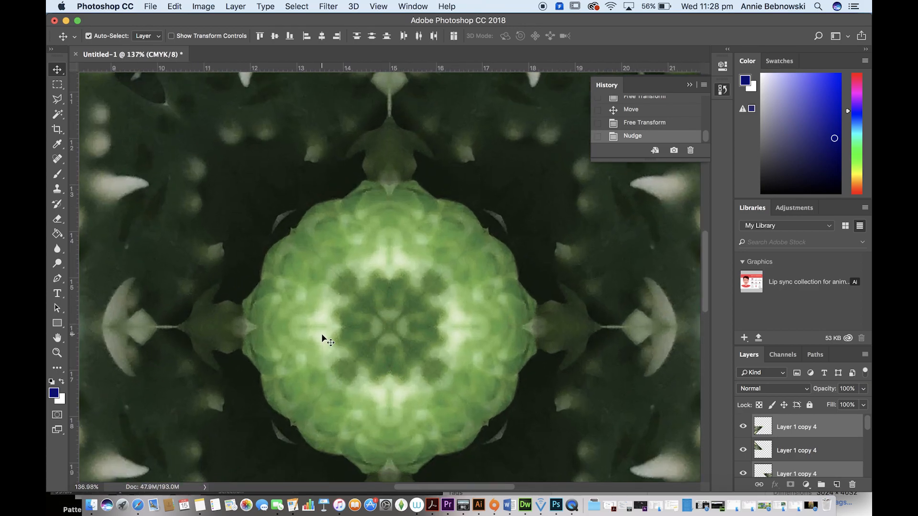
{"action": "scroll", "coordinate": [467, 341], "scroll_direction": "down", "scroll_amount": 6}
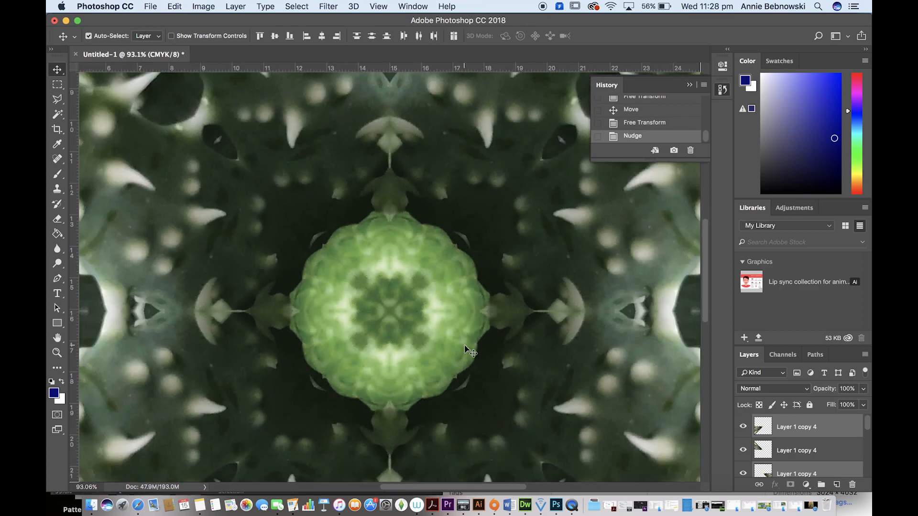
{"action": "scroll", "coordinate": [466, 354], "scroll_direction": "down", "scroll_amount": 4}
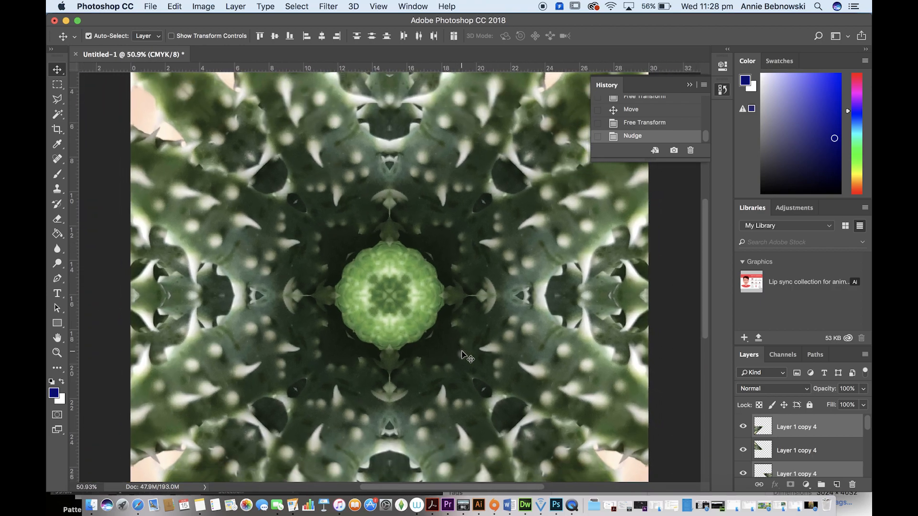